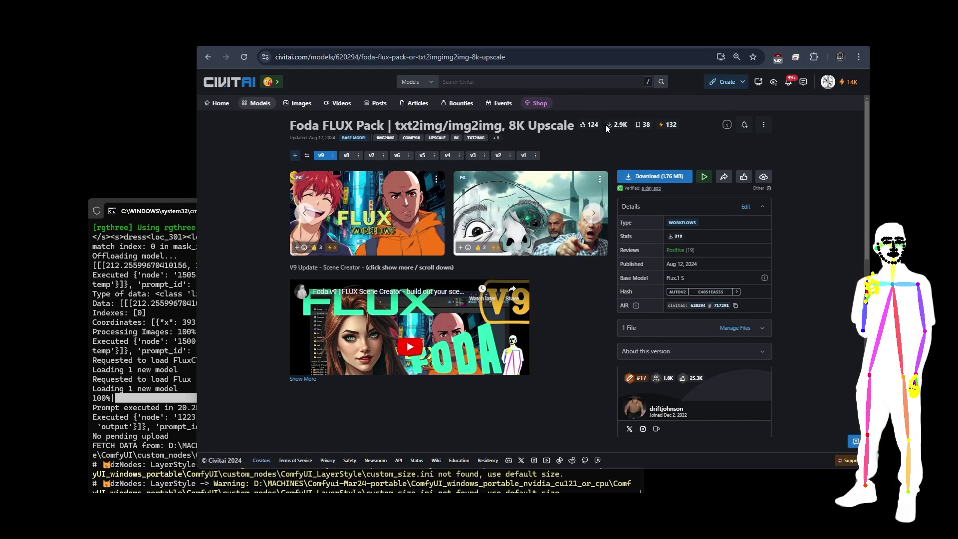
Review the ComfyUI-segment-anything-2 repository on GitHub and highlight the model folder path ComfyUI/models/sam2 in its README.
left_click(523, 48)
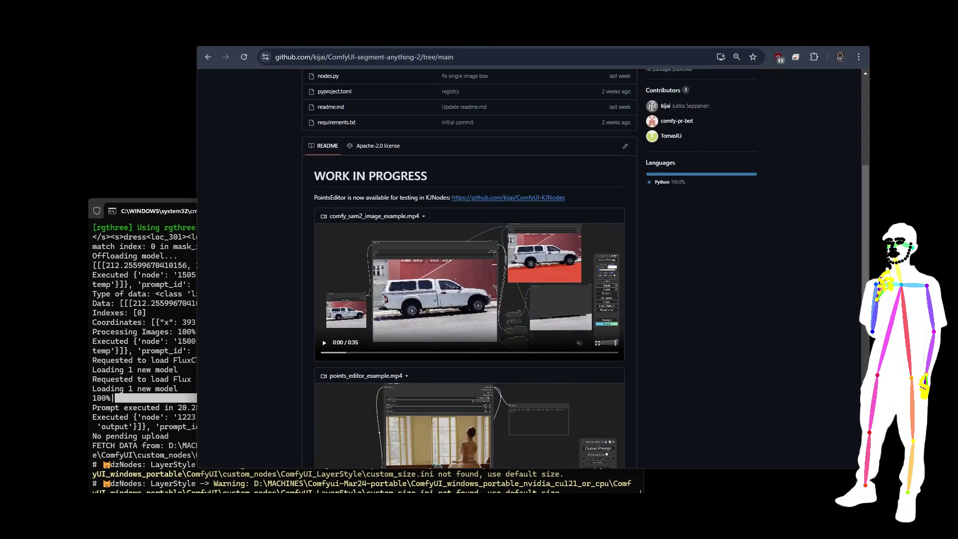
scroll(608, 200, "up", 5)
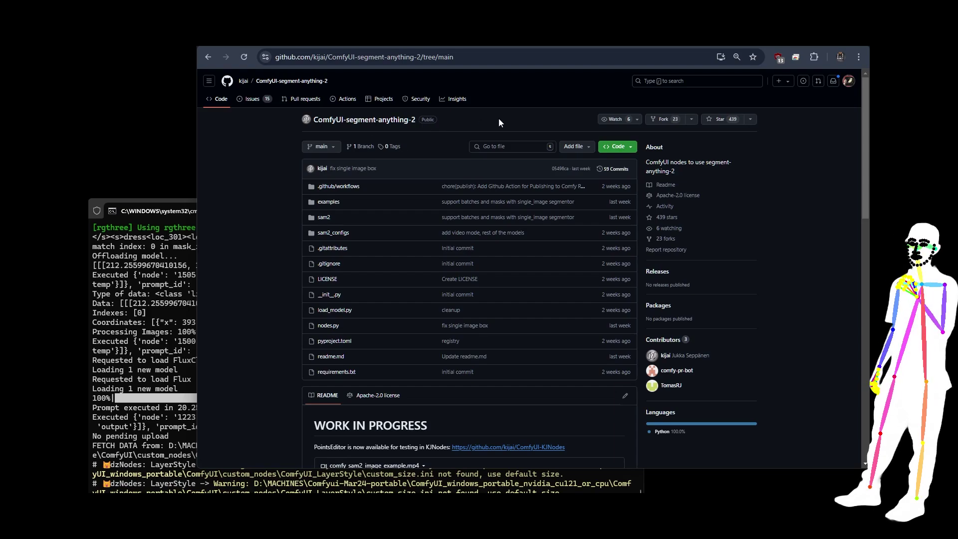
scroll(552, 116, "down", 6)
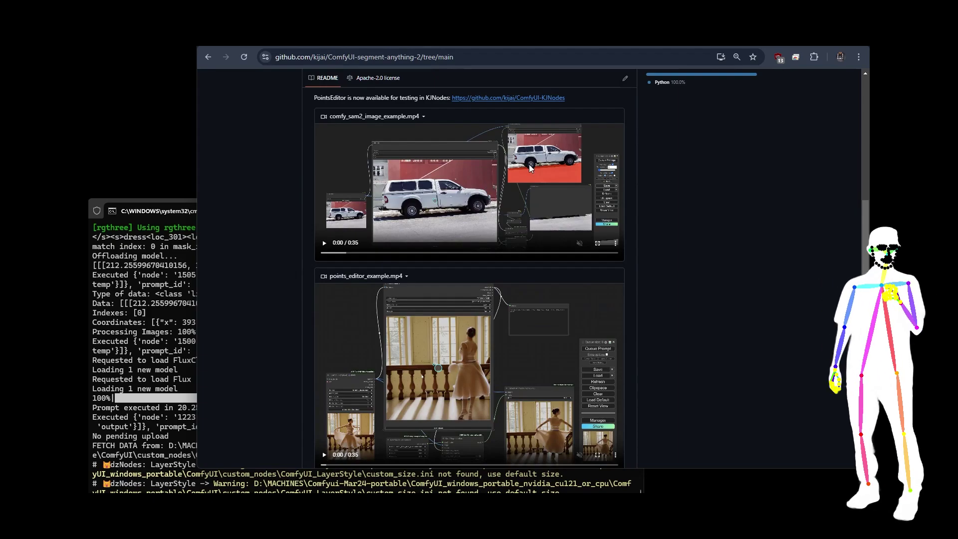
scroll(636, 191, "down", 6)
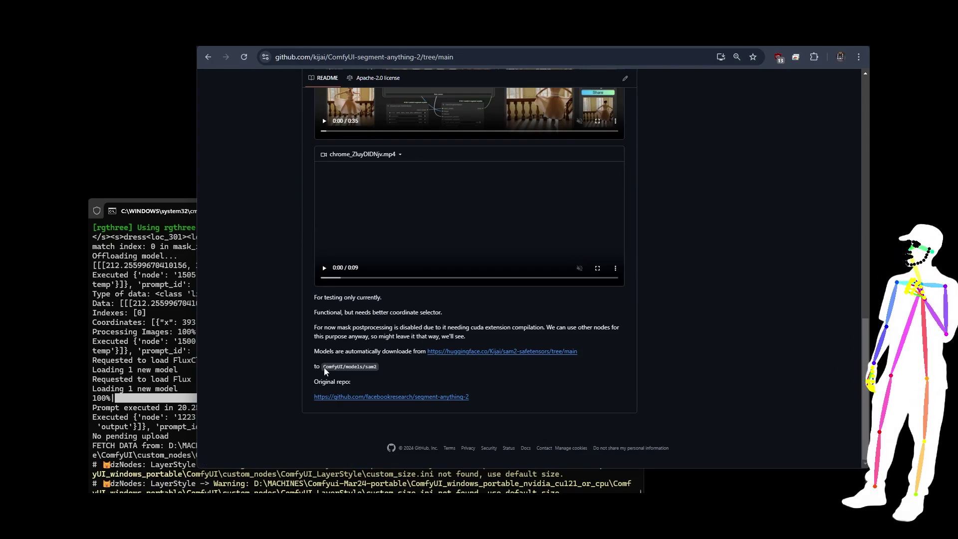
left_click_drag(322, 366, 379, 369)
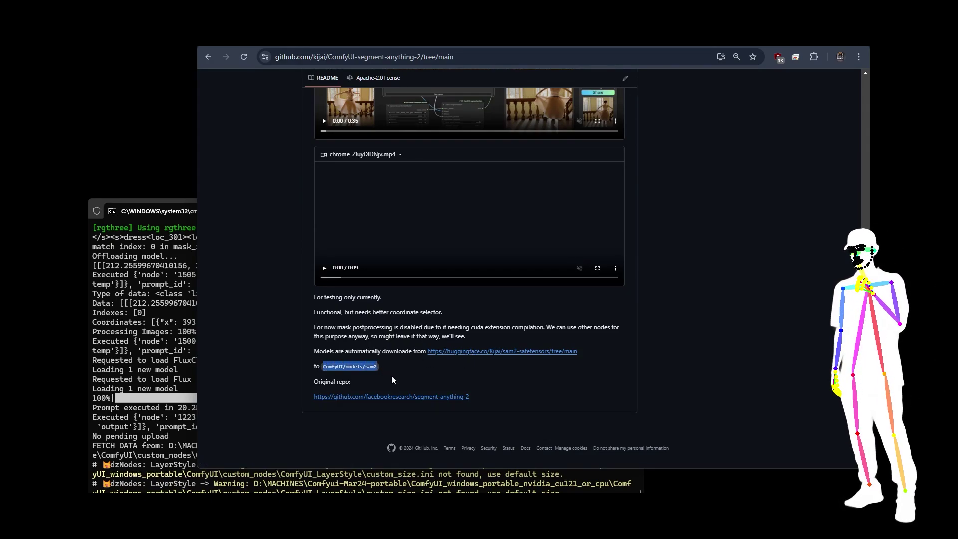
Review the ComfyUI-Florence2 repository's README and open the Florence-2-base-ft model files on Hugging Face.
left_click(369, 39)
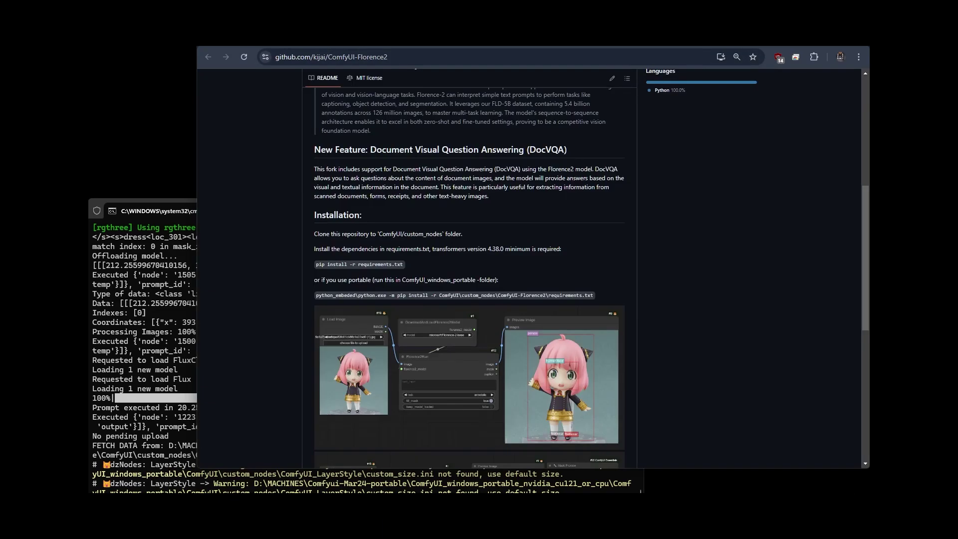
scroll(520, 268, "up", 5)
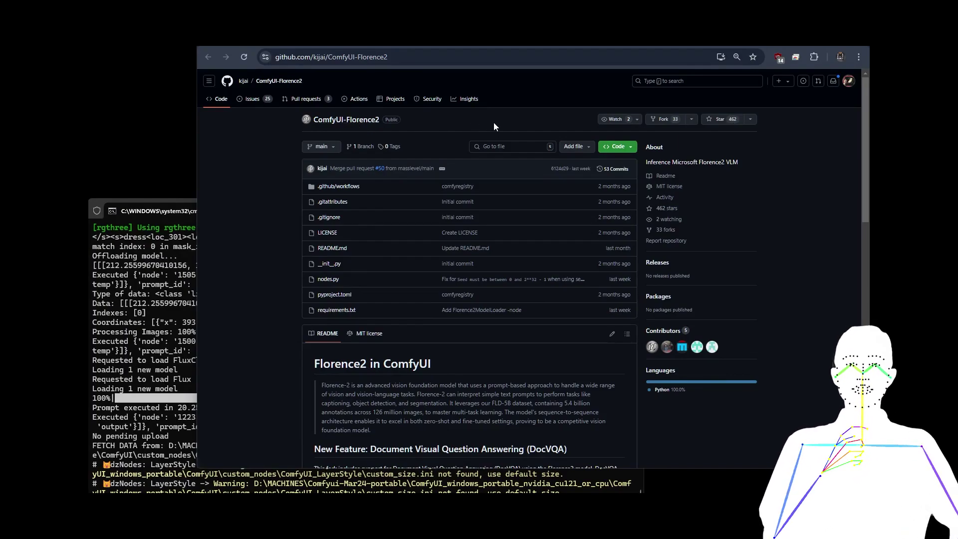
scroll(503, 122, "down", 15)
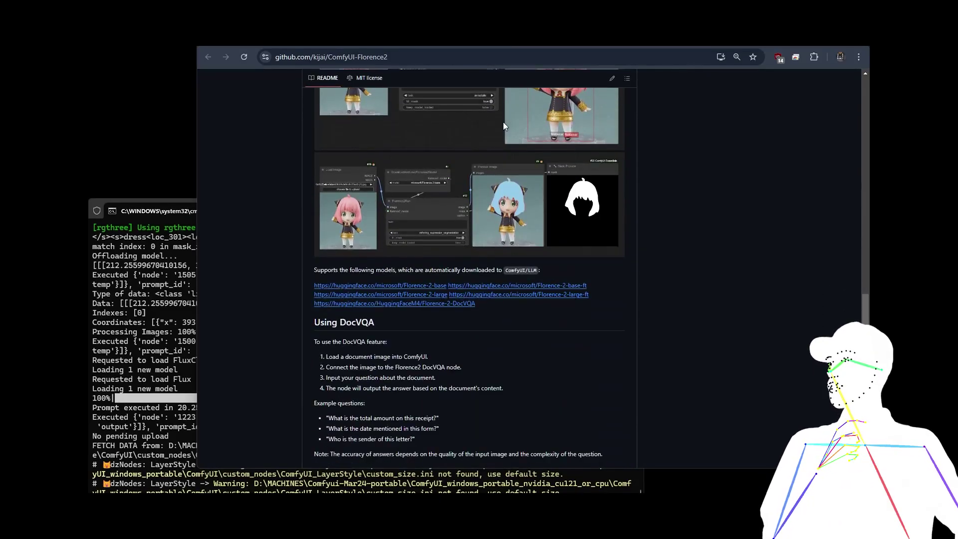
scroll(585, 330, "down", 2)
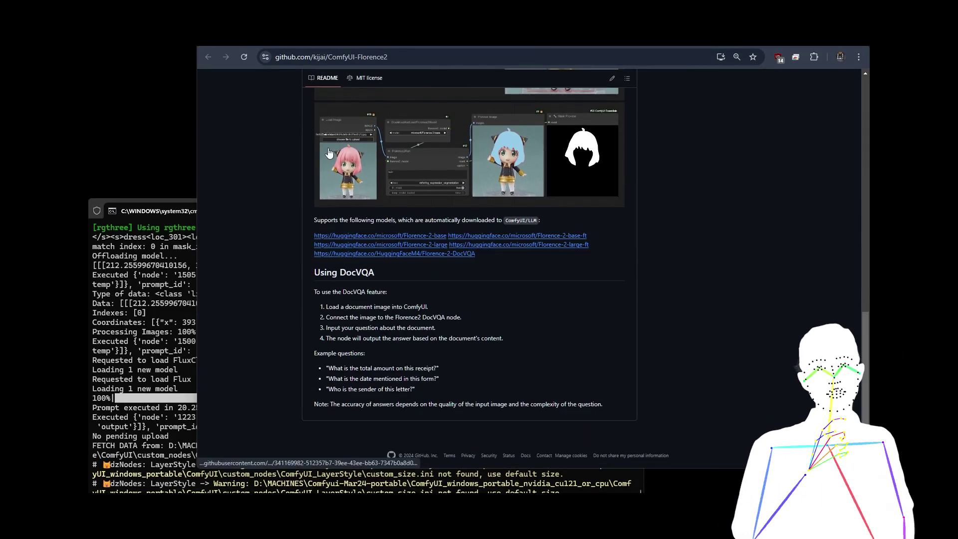
left_click(557, 238)
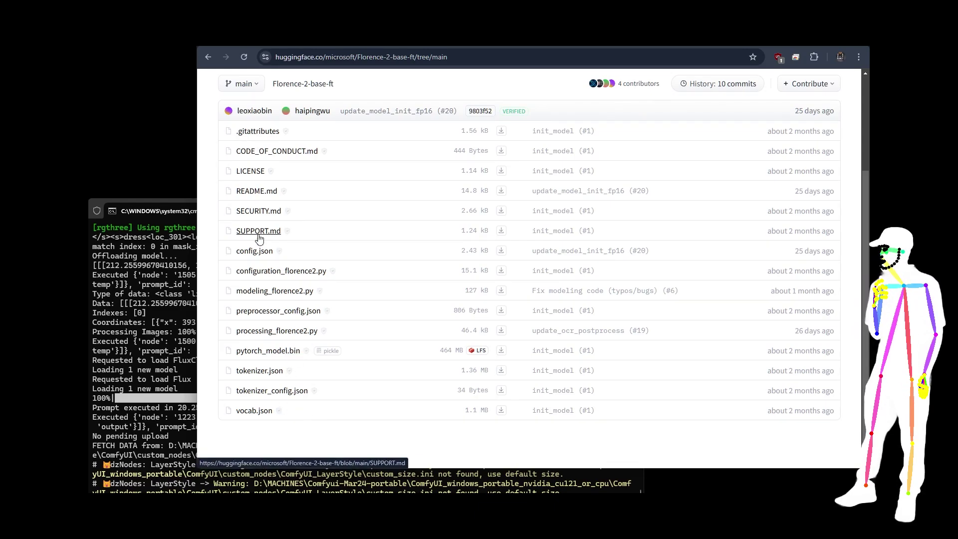
In File Explorer, open the ComfyUI models/LLM/Florence-2-base folder and select pytorch_model.bin to check the local model files.
left_click_drag(0, 150, 518, 106)
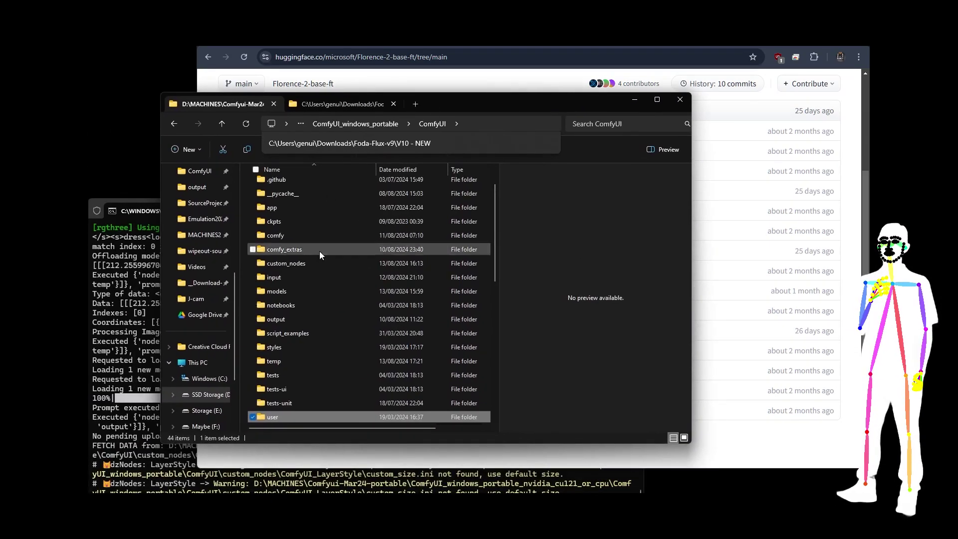
double_click(281, 292)
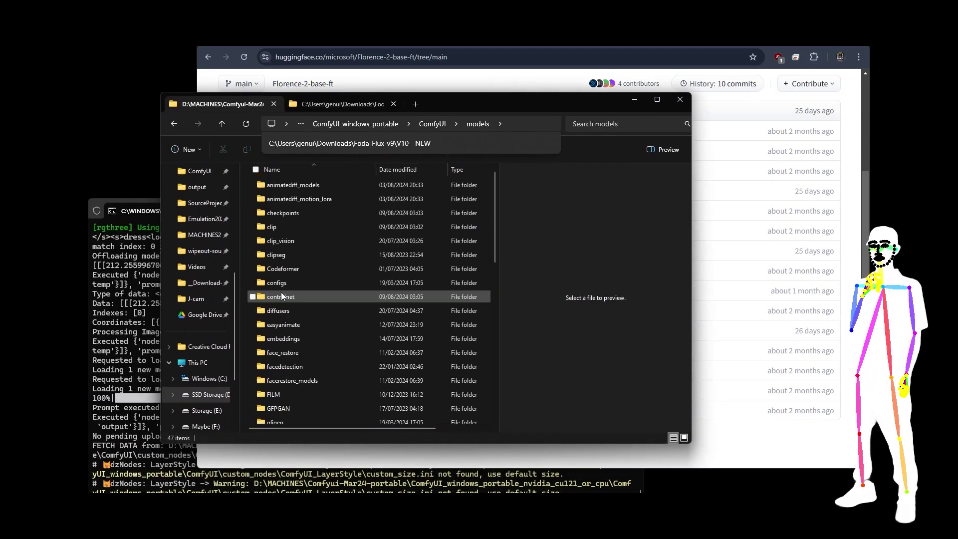
left_click(280, 285)
key("l")
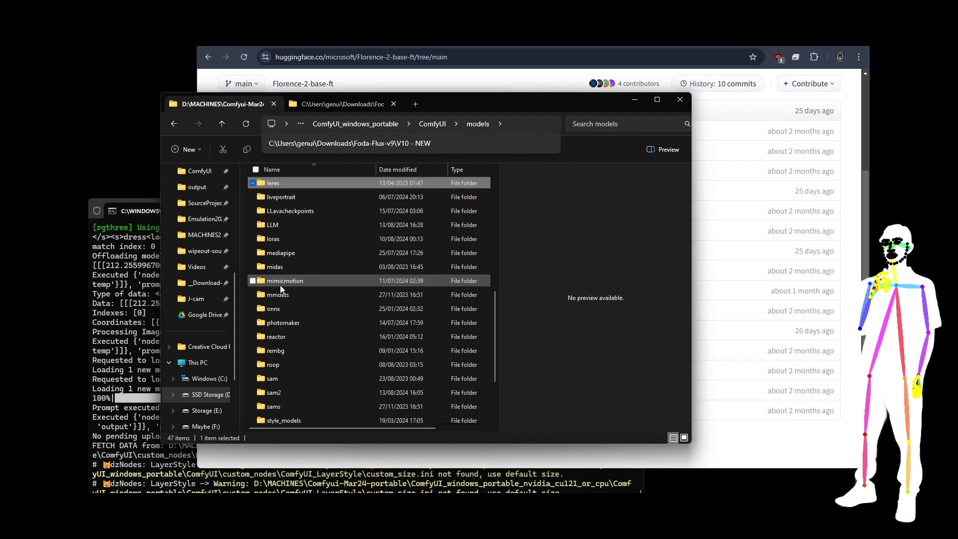
double_click(279, 223)
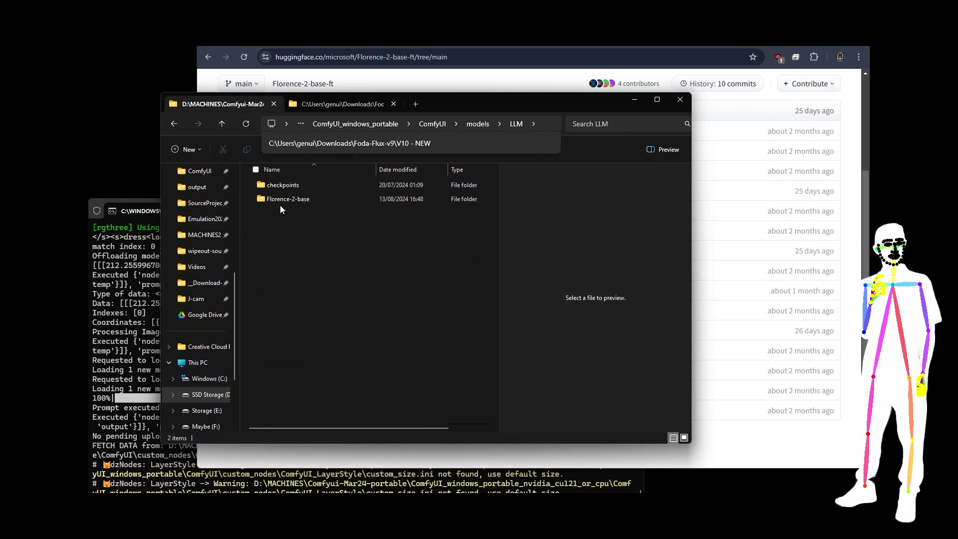
double_click(280, 201)
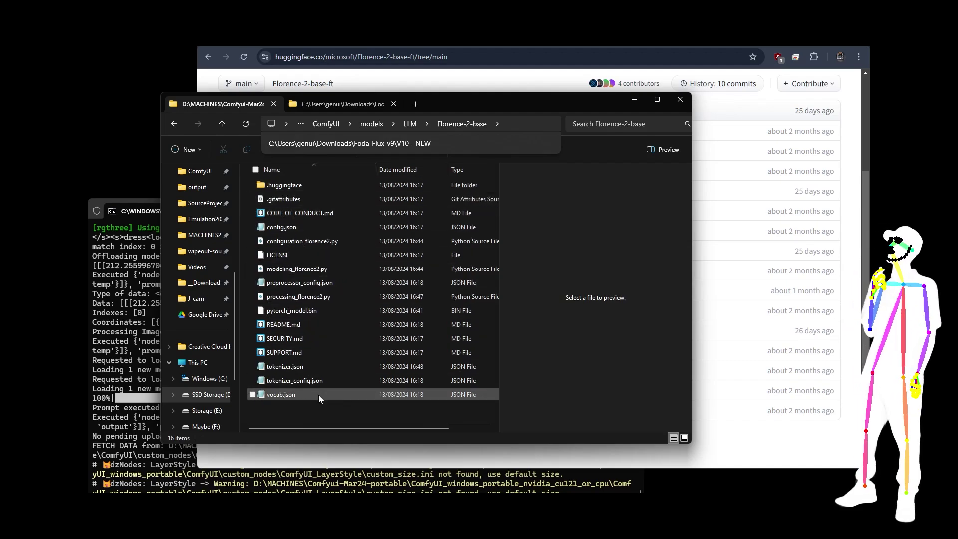
left_click(313, 311)
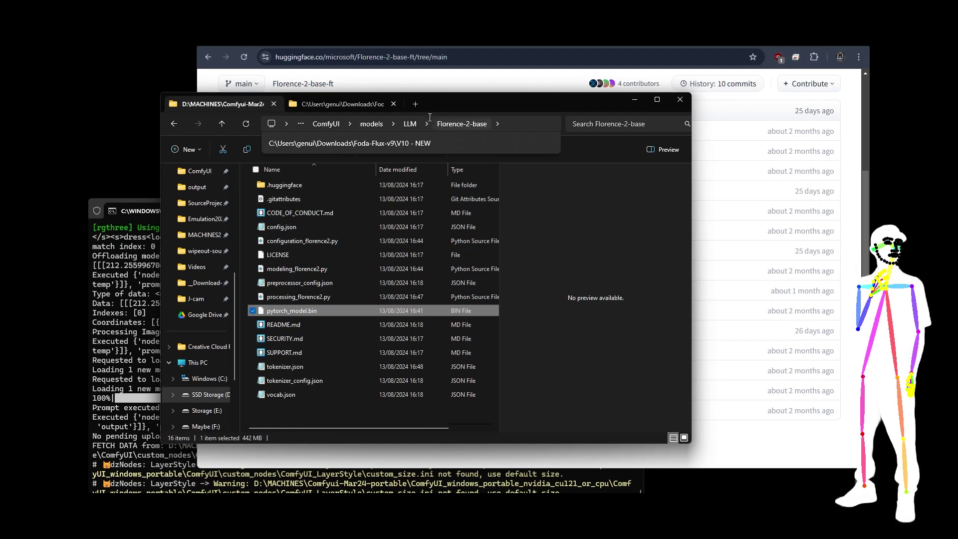
Check the model files in the ComfyUI models/sam2 folder and return to the FLUX INPAINT workflow in ComfyUI.
left_click(371, 123)
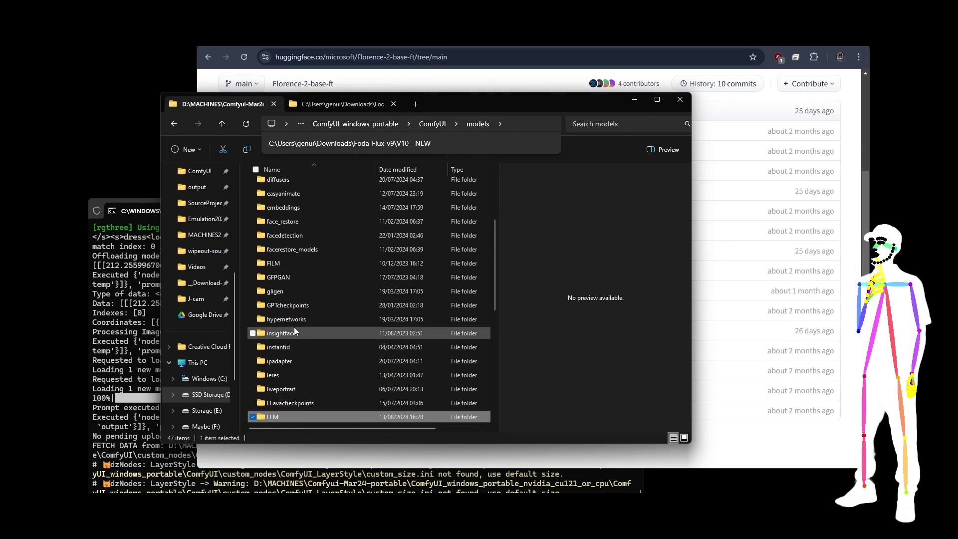
type("sam")
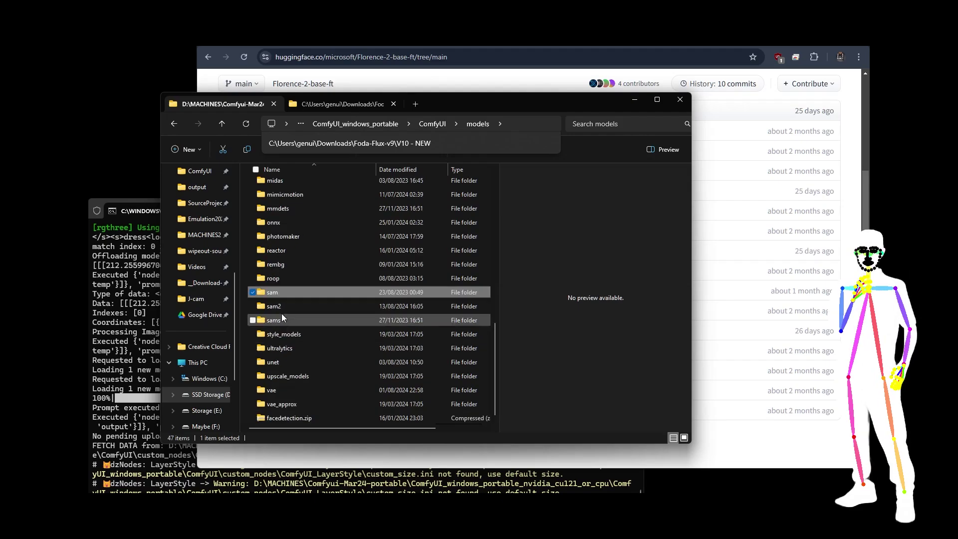
double_click(280, 308)
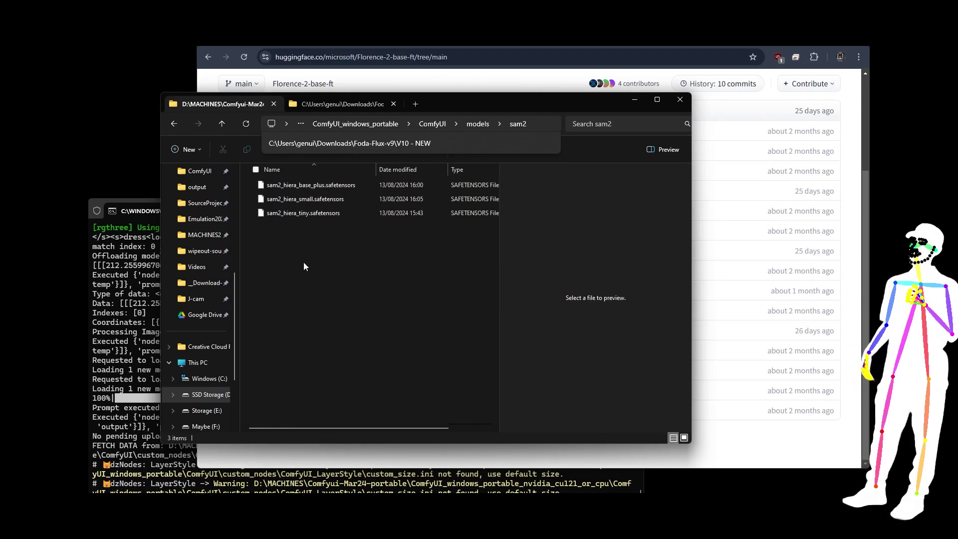
left_click(636, 101)
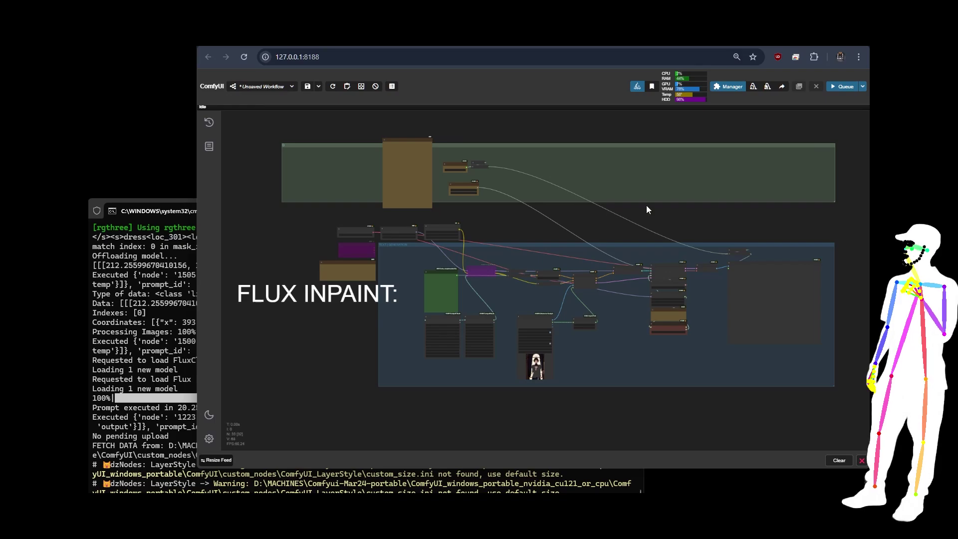
Inspect the Project Name node and shift the RandomNoise node slightly so it sits more closely beneath it.
scroll(446, 132, "up", 5)
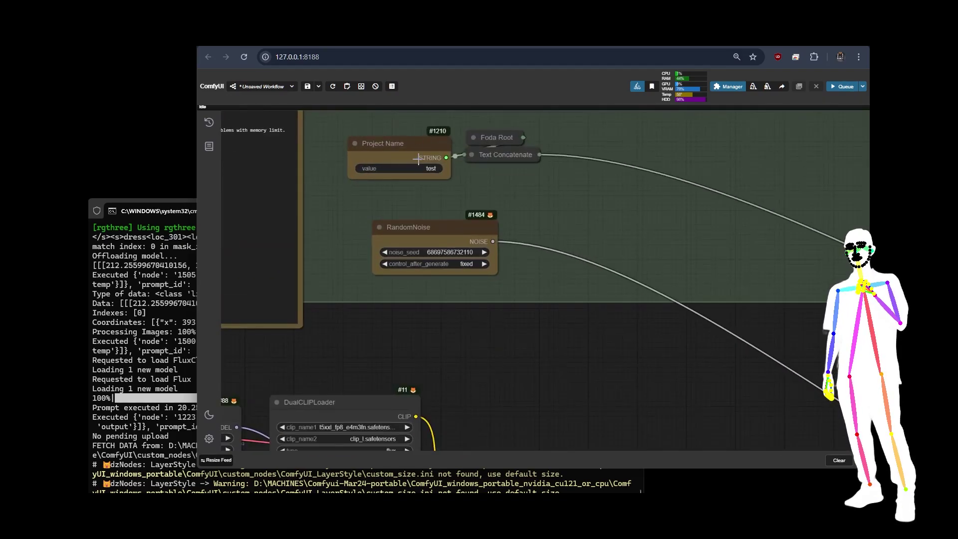
left_click(437, 169)
left_click(533, 126)
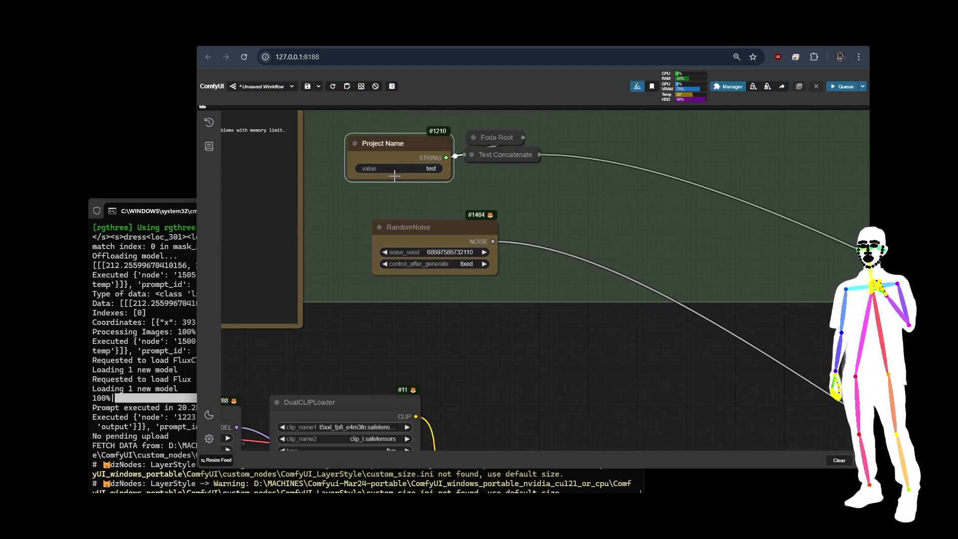
left_click_drag(542, 214, 542, 144)
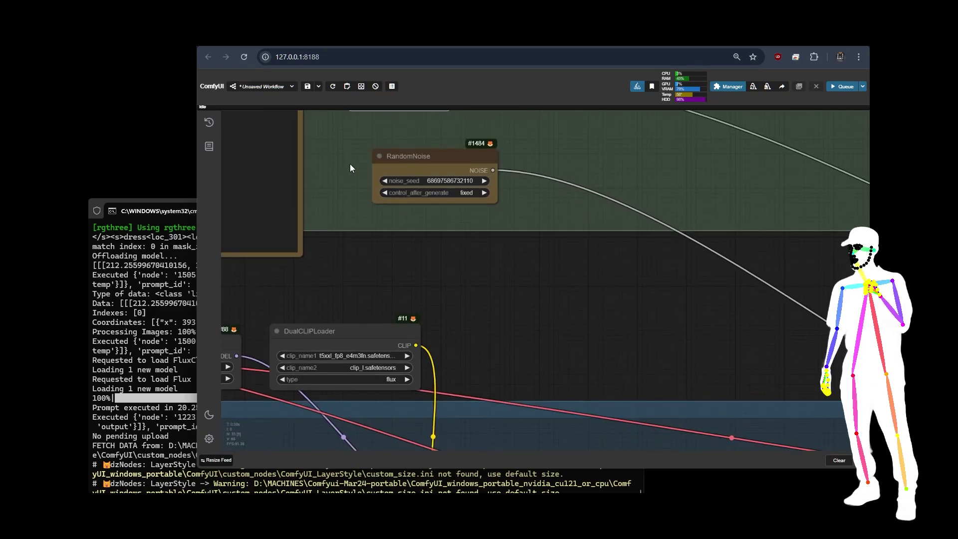
scroll(352, 164, "down", 10)
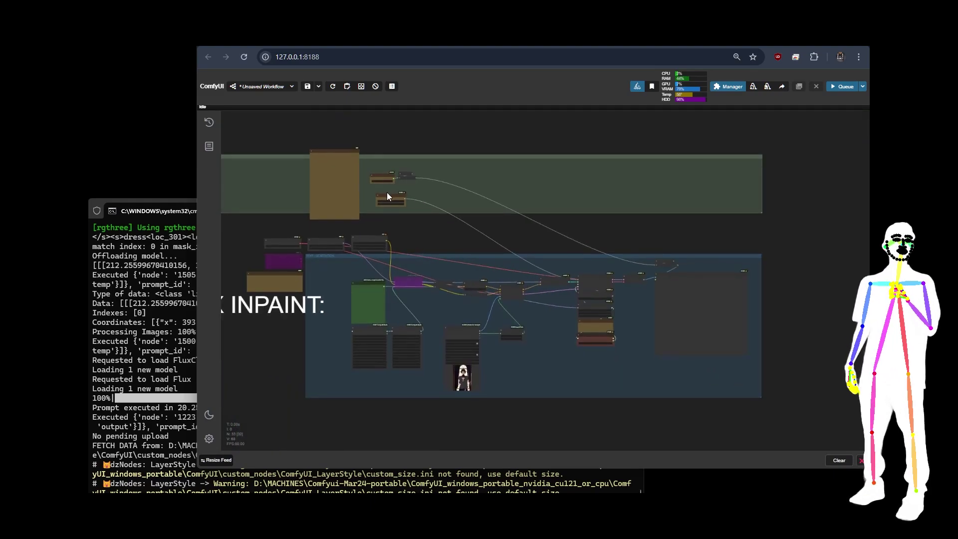
left_click_drag(387, 196, 382, 192)
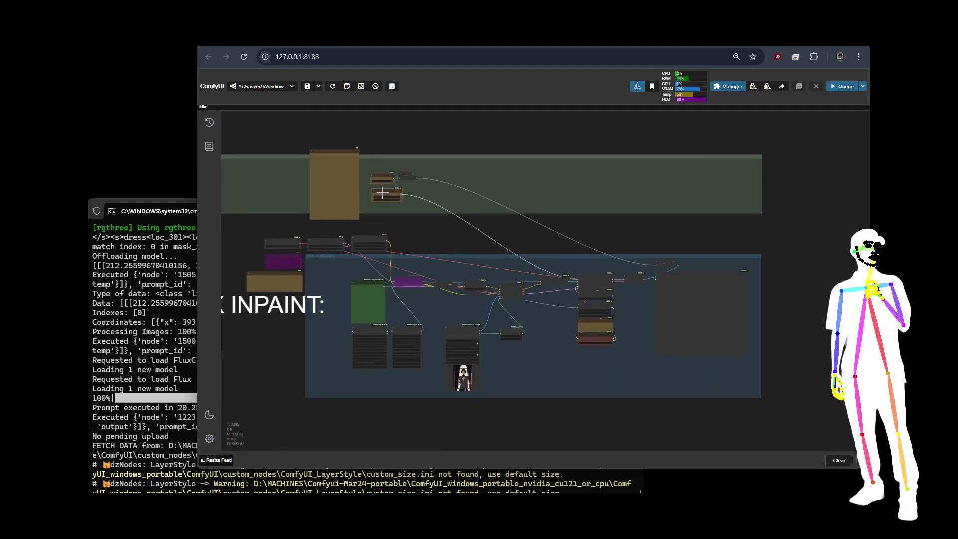
Examine the Load VAE, Load Diffusion Model, DualCLIPLoader and Load Checkpoint nodes and how they feed the generation group.
scroll(468, 238, "up", 4)
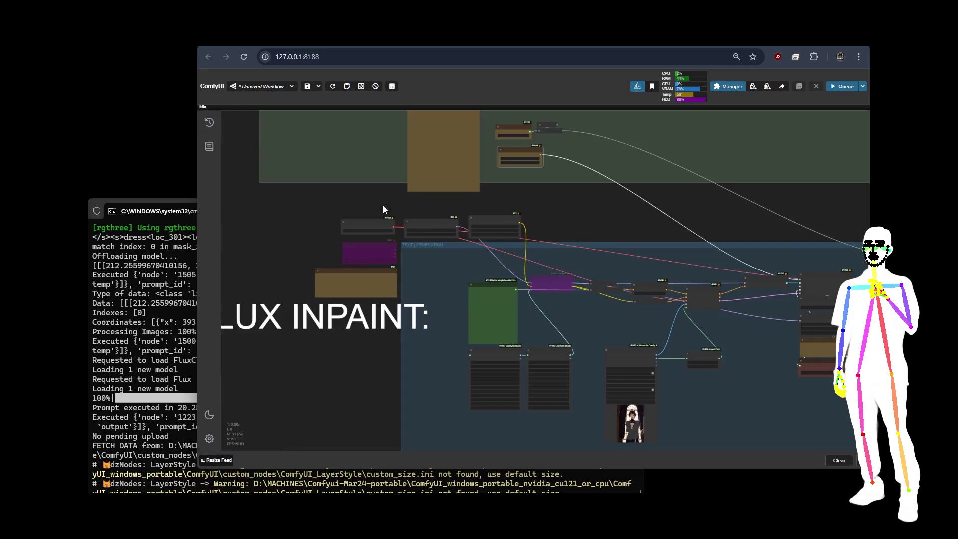
scroll(383, 209, "up", 10)
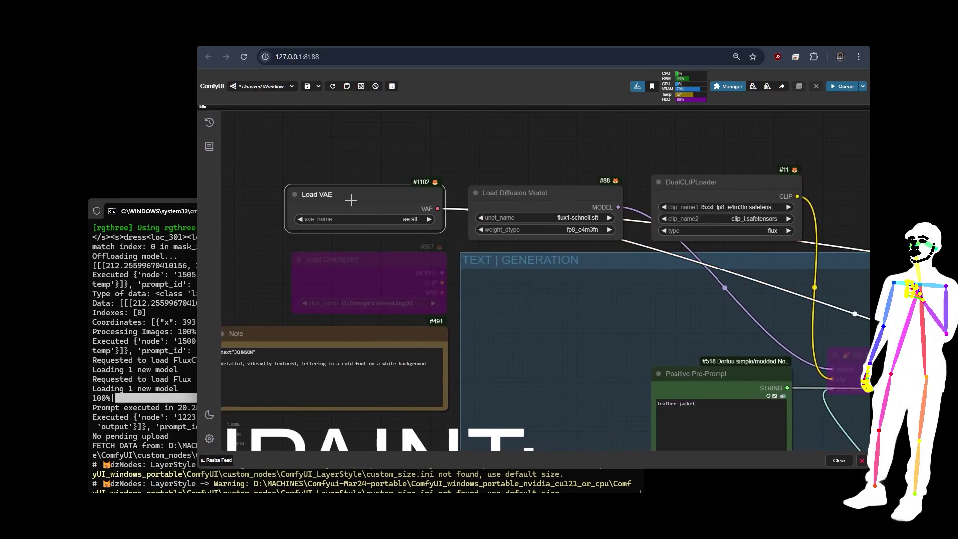
left_click(511, 196)
left_click(704, 191)
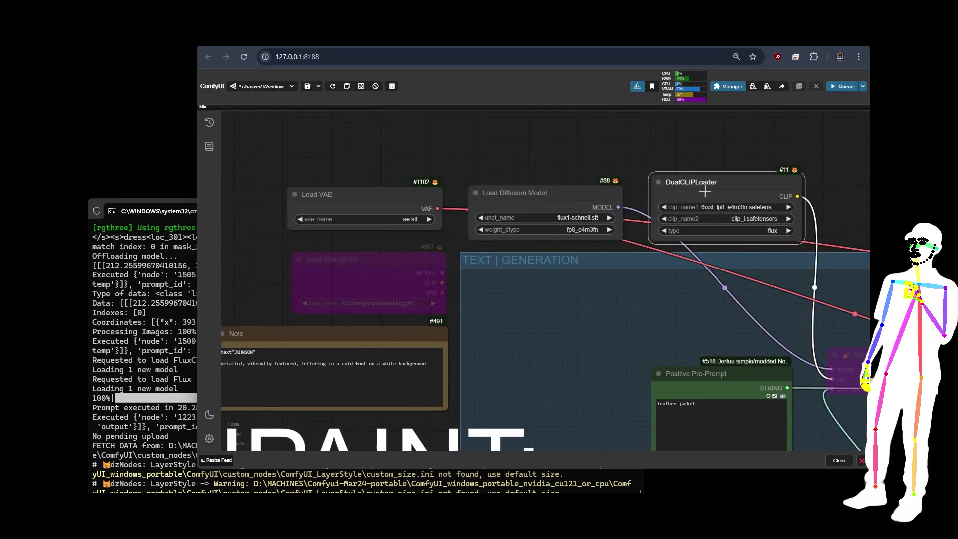
left_click(386, 278)
left_click_drag(569, 332, 324, 294)
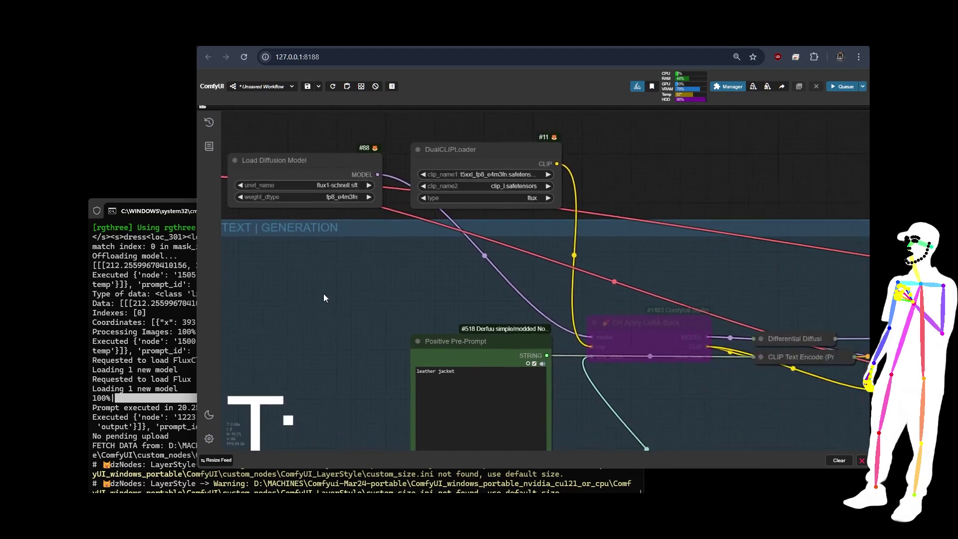
scroll(324, 269, "down", 5)
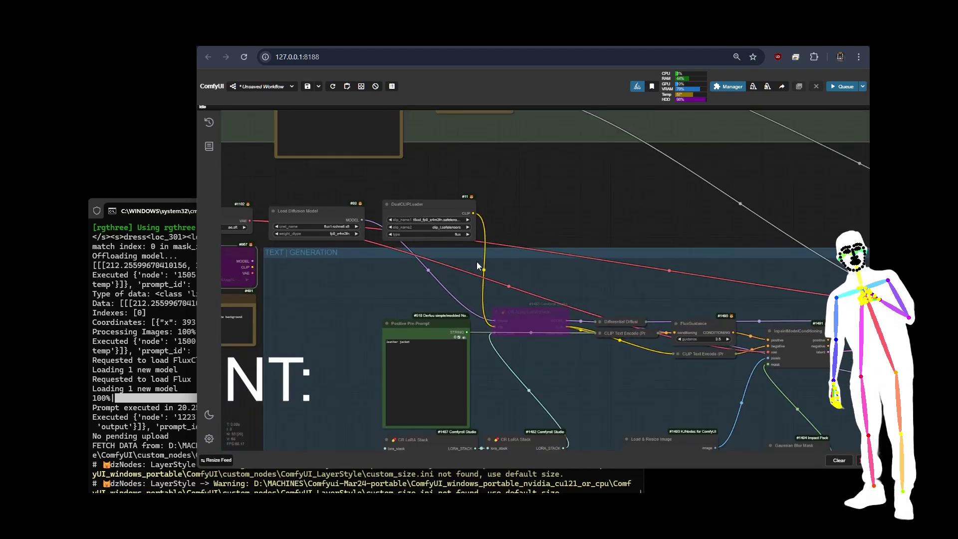
scroll(611, 219, "down", 6)
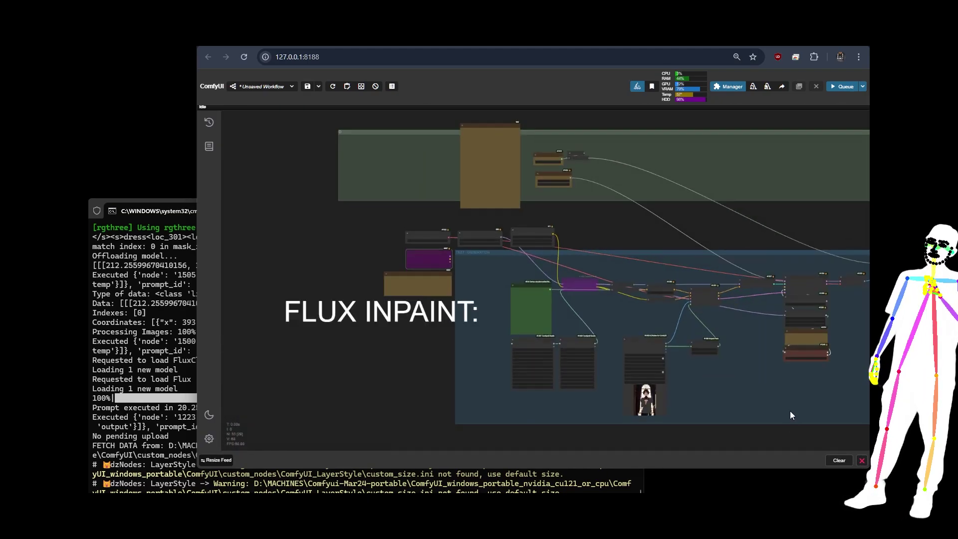
left_click_drag(789, 411, 612, 366)
scroll(612, 366, "down", 2)
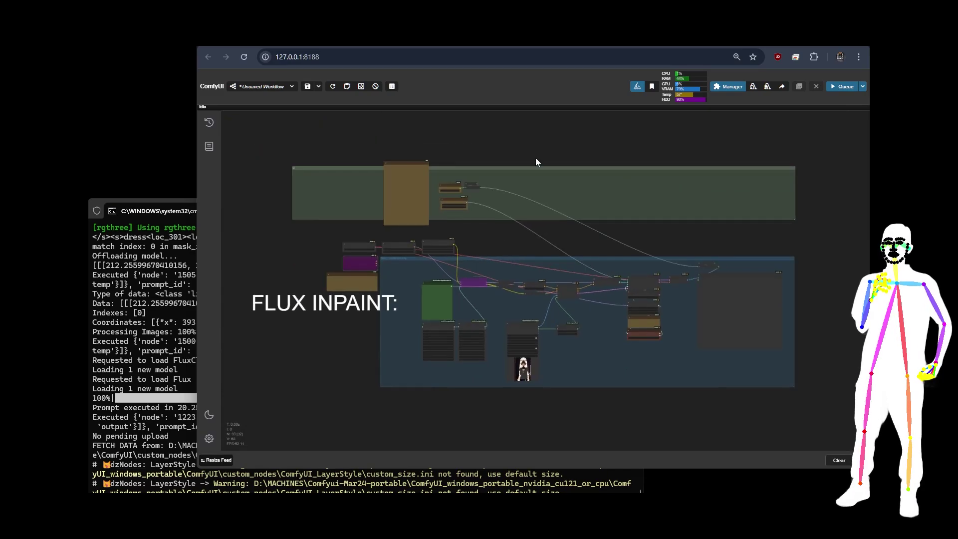
Examine the Positive Pre-Prompt and LoRA stack nodes in the generation group, selecting the CR Apply LoRA Stack node.
scroll(501, 292, "up", 8)
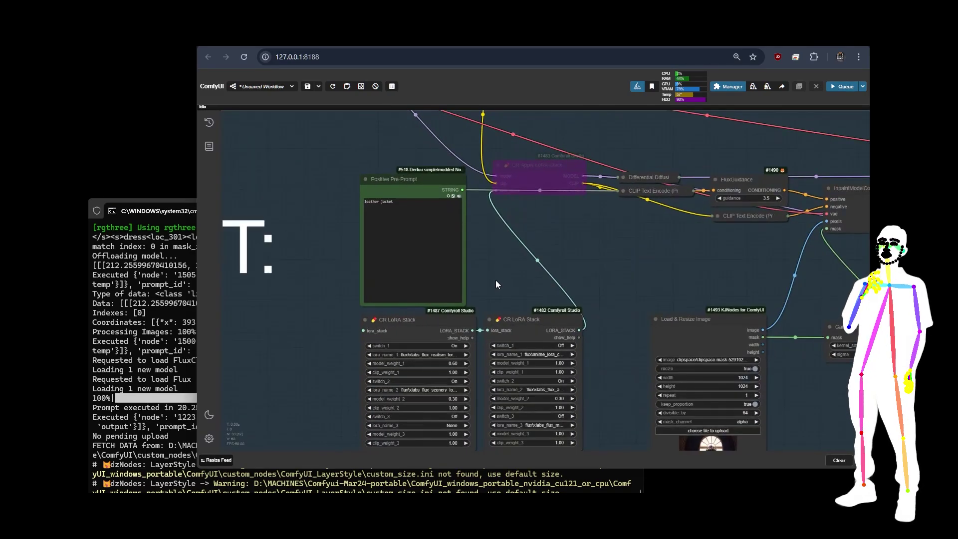
left_click_drag(568, 265, 533, 241)
left_click(486, 154)
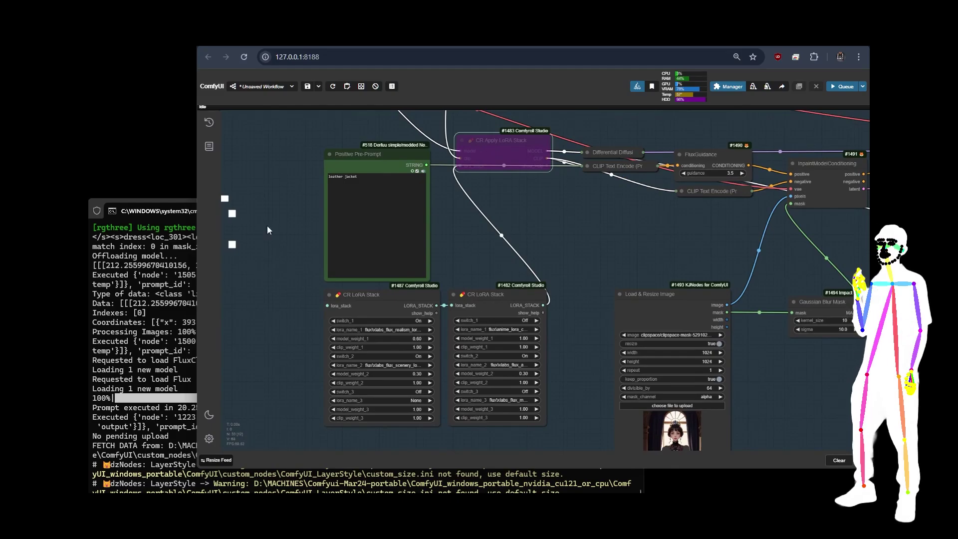
scroll(285, 277, "down", 5)
scroll(322, 214, "up", 6)
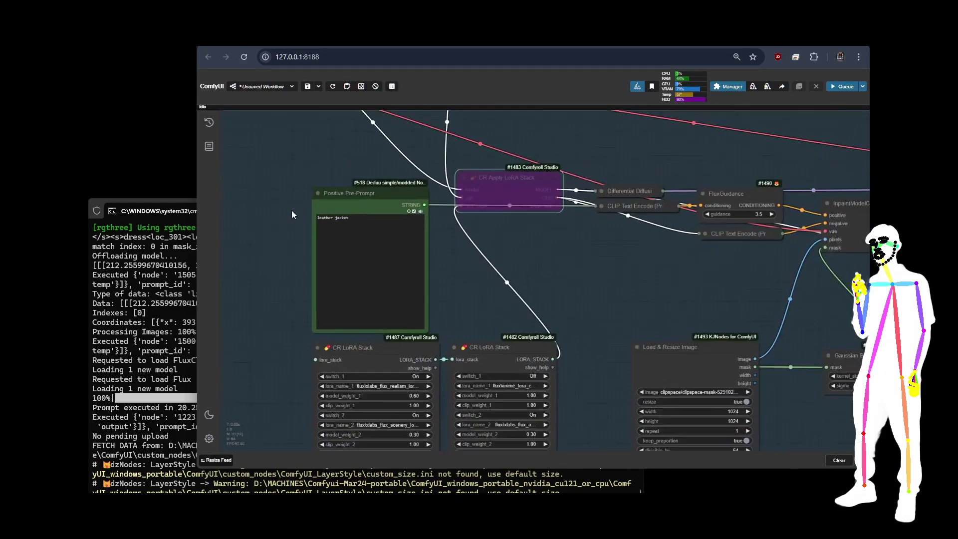
Check the Positive Pre-Prompt text, then open the Load & Resize Image picture in the MaskEditor.
scroll(291, 211, "up", 6)
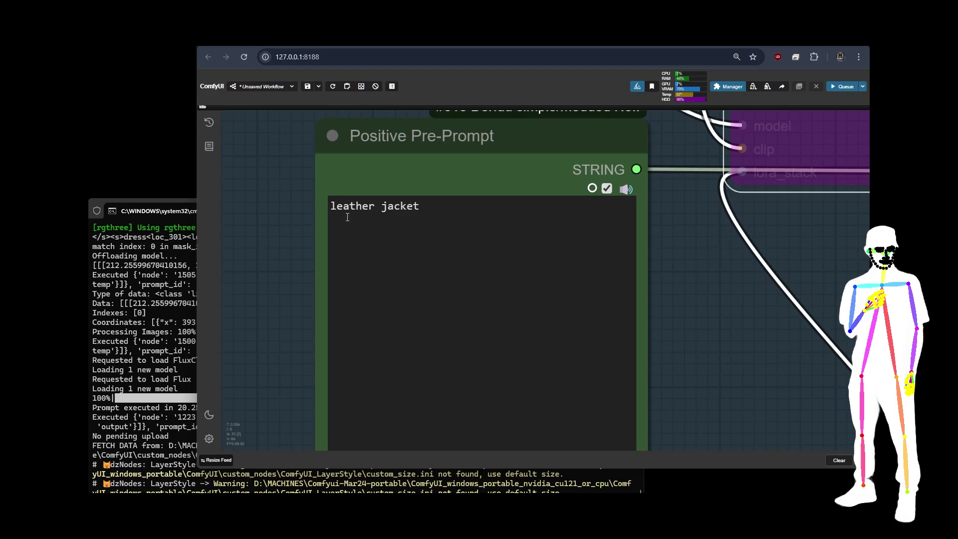
scroll(237, 145, "down", 10)
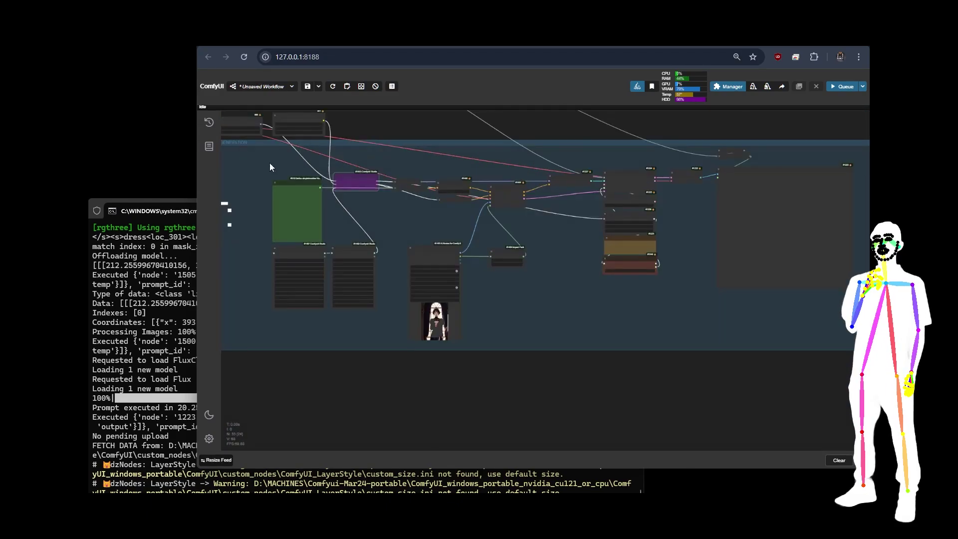
scroll(408, 243, "up", 12)
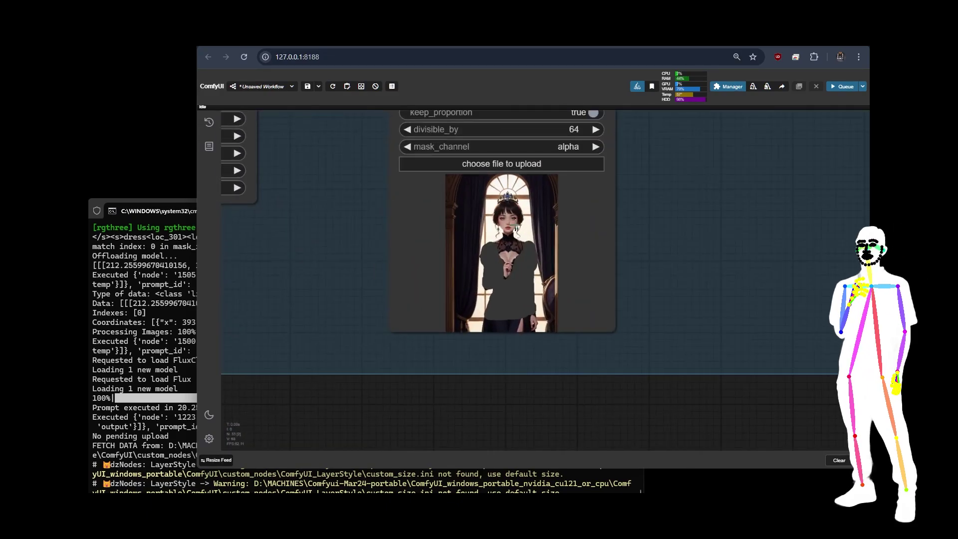
right_click(523, 224)
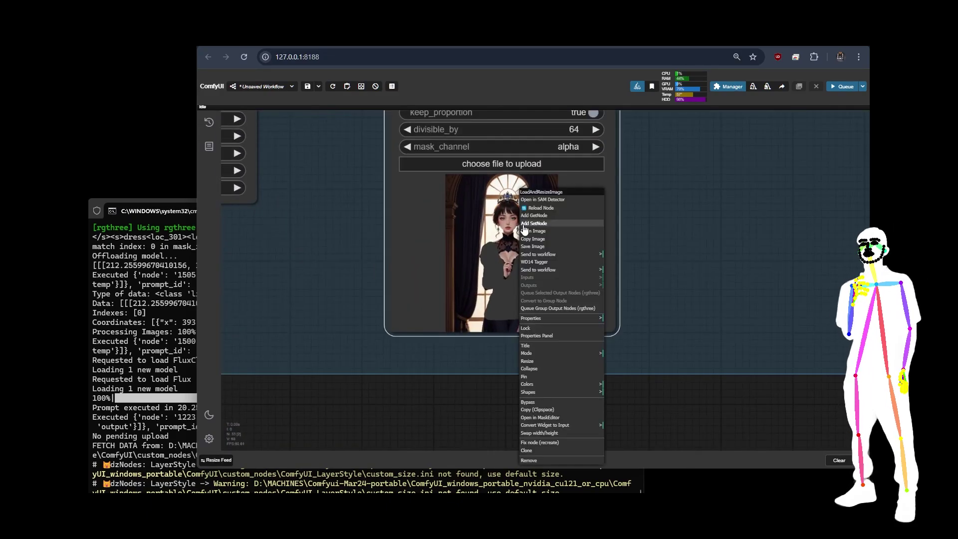
left_click(543, 417)
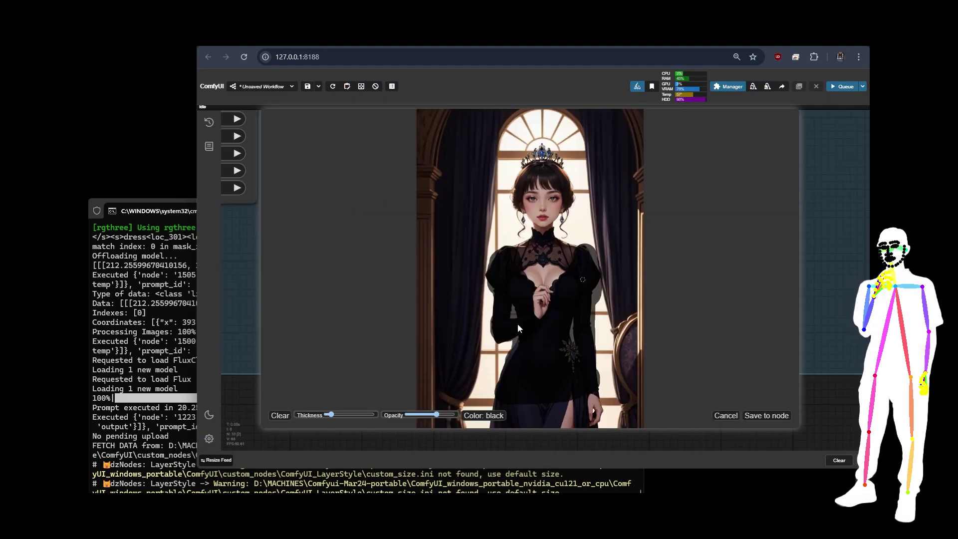
Cycle the mask's display colour through negative to white and save the dress mask to the node.
left_click(484, 418)
left_click(486, 419)
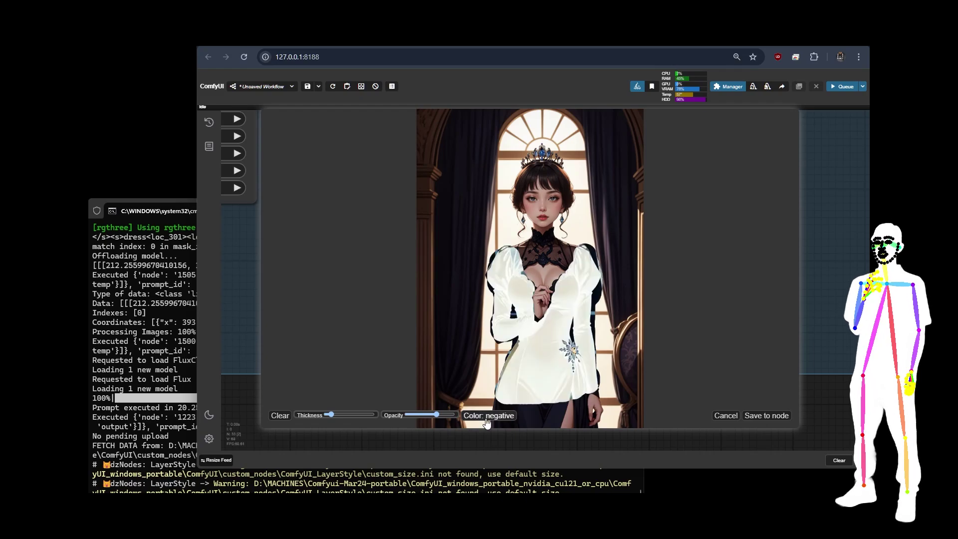
left_click(487, 419)
left_click(486, 418)
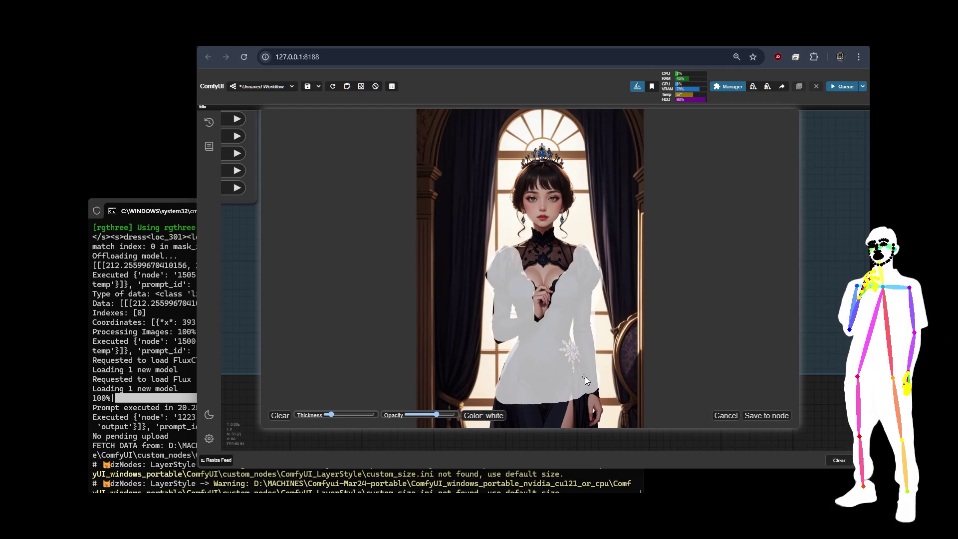
left_click(766, 415)
Trace how the image and mask feed the inpaint conditioning, then select and examine the Differential Diffusion node.
scroll(632, 283, "down", 9)
left_click_drag(726, 179, 489, 338)
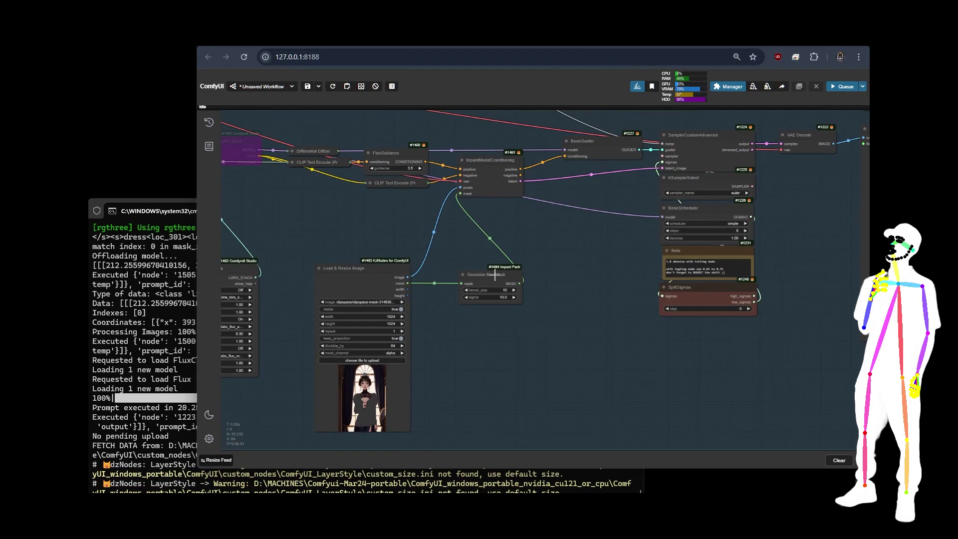
left_click_drag(386, 224, 552, 328)
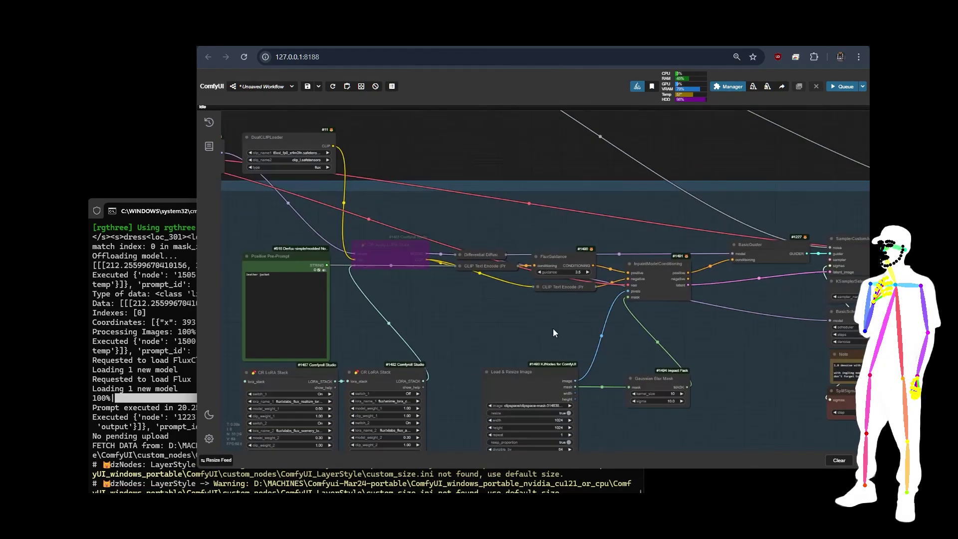
scroll(507, 284, "up", 11)
left_click_drag(419, 215, 401, 182)
left_click(402, 202)
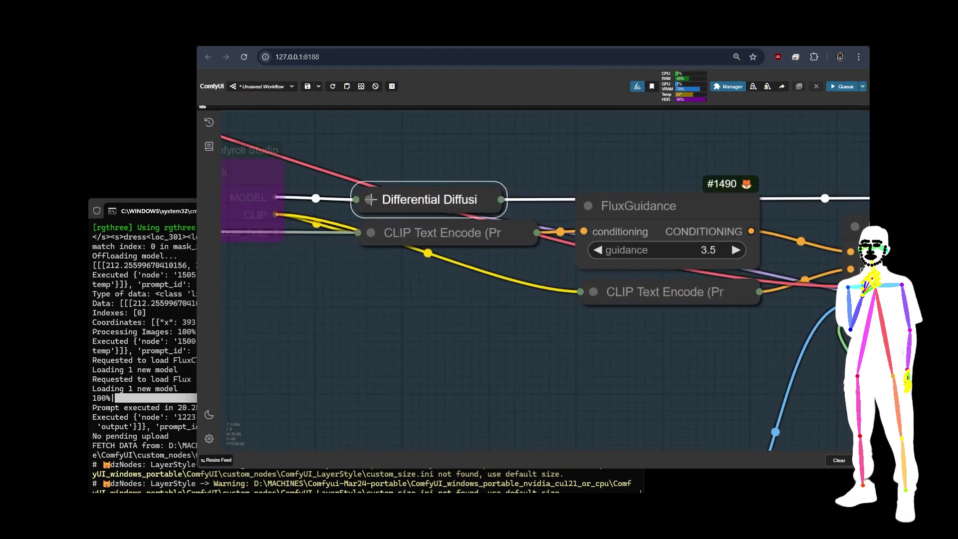
left_click(371, 200)
left_click(371, 200)
scroll(373, 171, "down", 6)
scroll(373, 170, "down", 5)
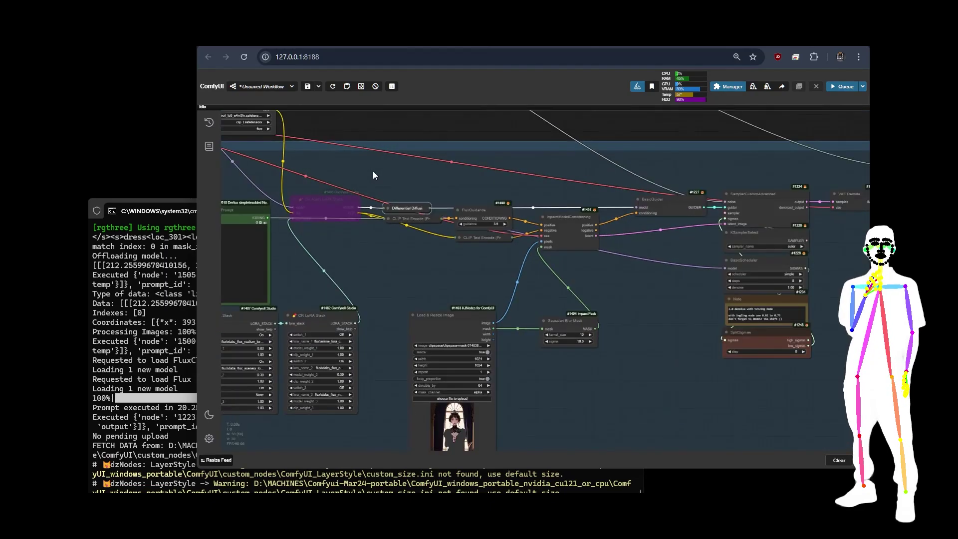
Examine the InpaintModelConditioning, BasicGuider and SamplerCustomAdvanced chain with its sampler, scheduler and SplitSigmas nodes.
scroll(406, 301, "up", 5)
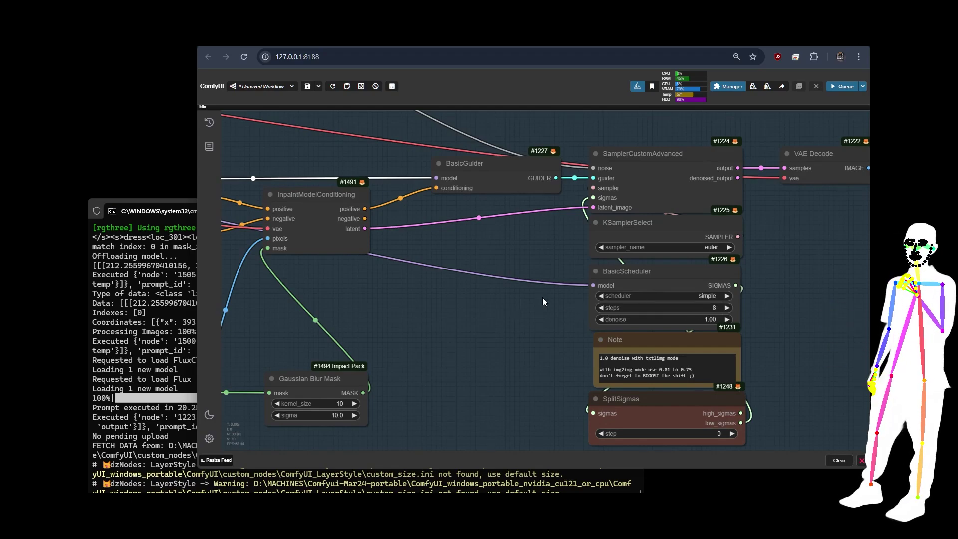
scroll(494, 282, "down", 5)
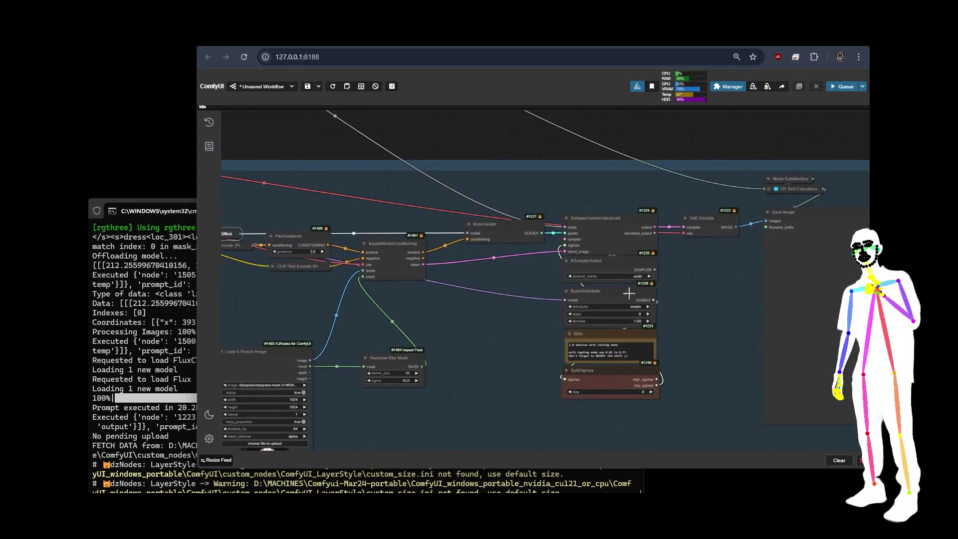
scroll(649, 307, "up", 5)
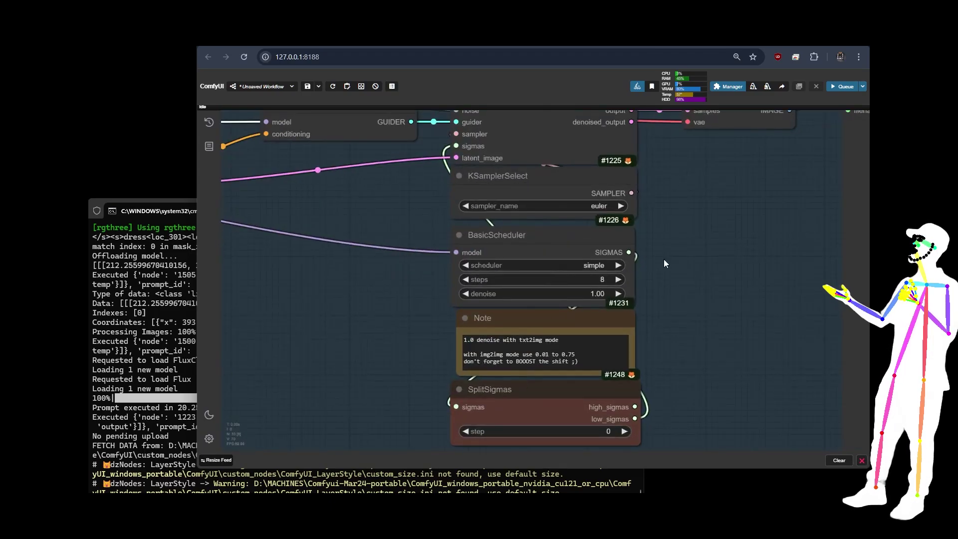
scroll(673, 256, "down", 3)
scroll(685, 255, "down", 1)
left_click_drag(380, 269, 584, 257)
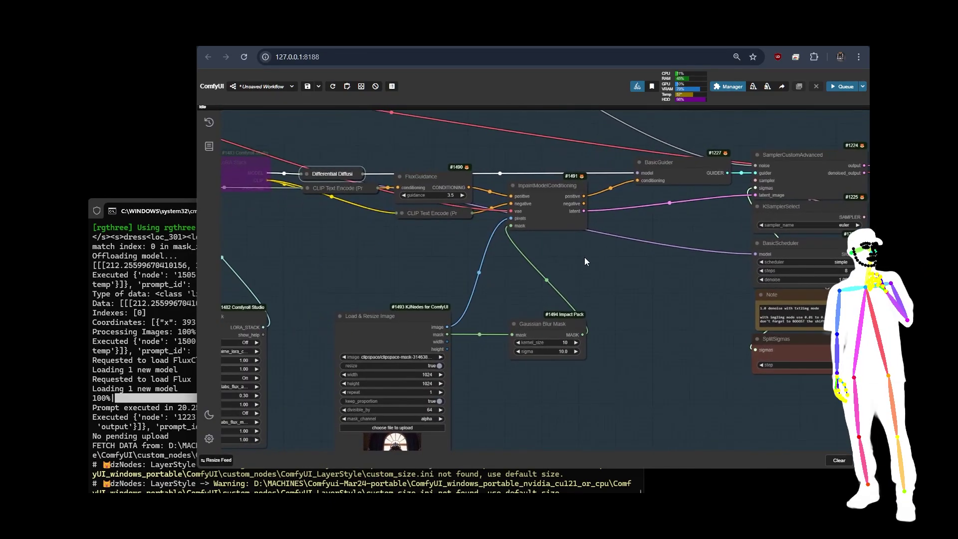
scroll(584, 256, "down", 5)
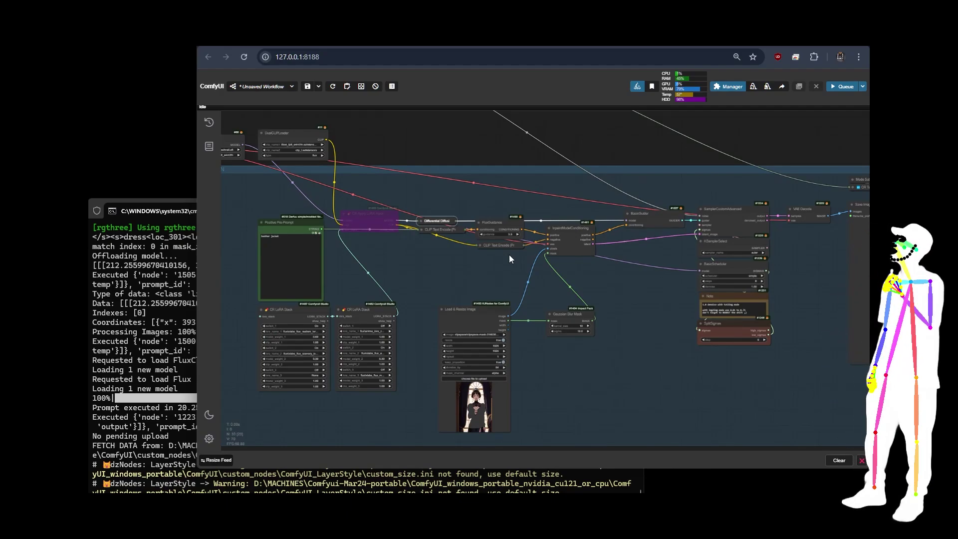
Review the path from the prompt and FluxGuidance to the sampler, and read the BasicScheduler settings and denoise note.
scroll(369, 230, "up", 4)
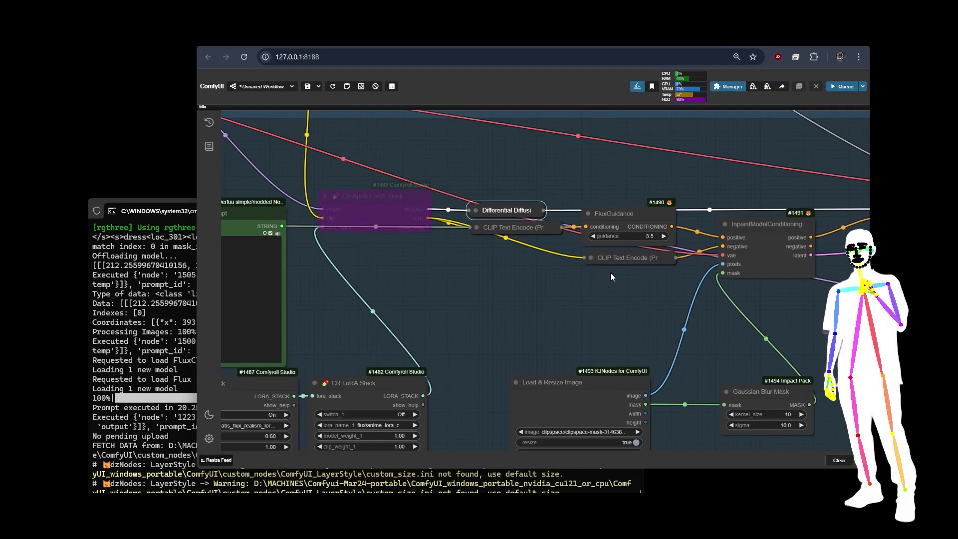
scroll(599, 296, "down", 3)
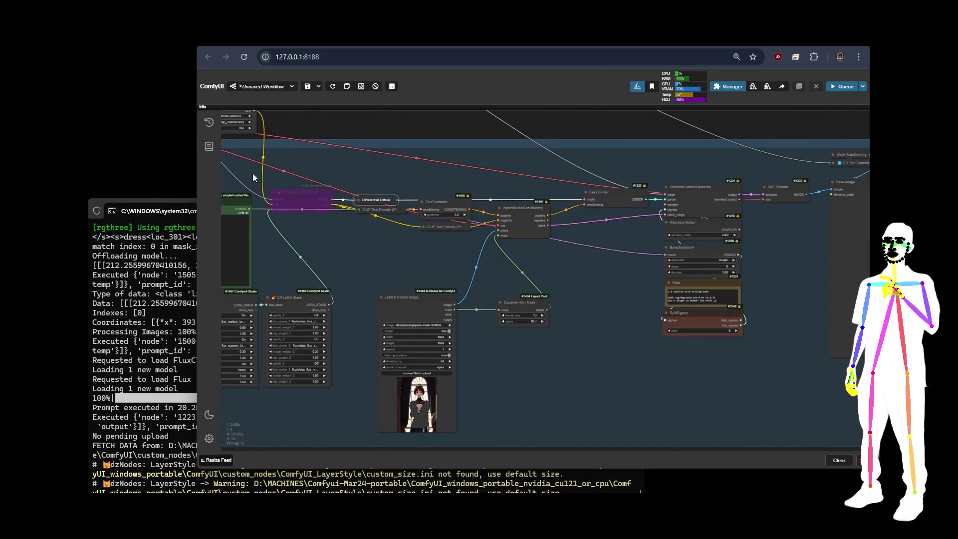
left_click_drag(355, 241, 412, 243)
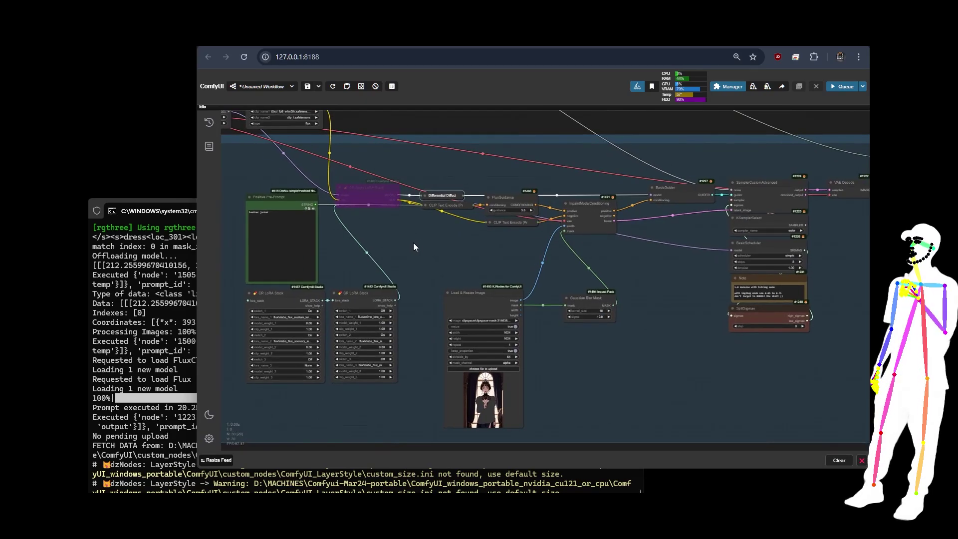
scroll(574, 167, "up", 2)
left_click_drag(669, 255, 535, 262)
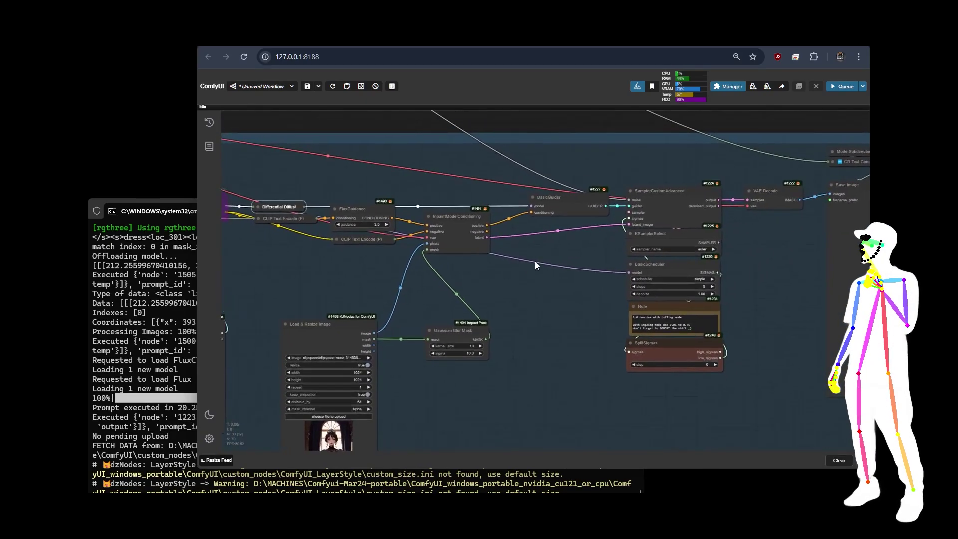
scroll(712, 279, "up", 12)
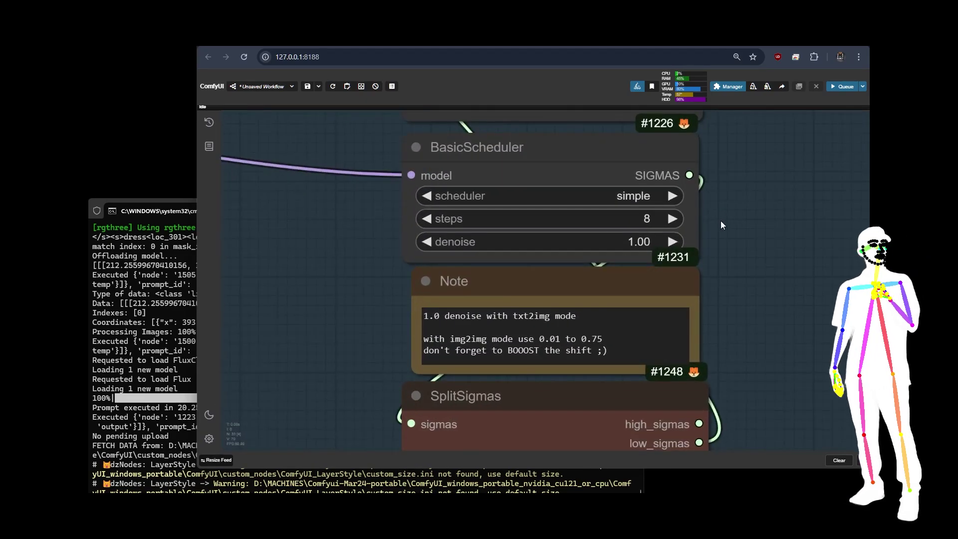
scroll(721, 223, "down", 3)
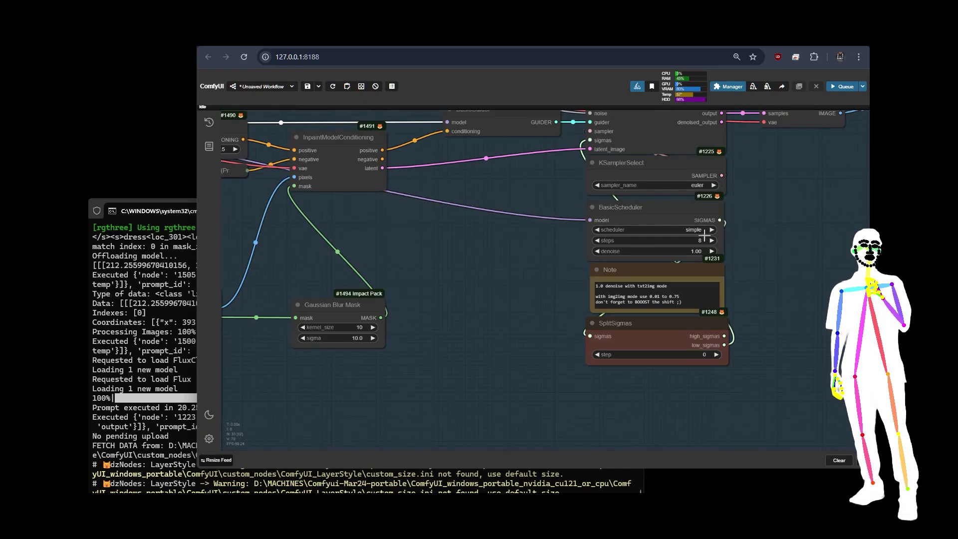
scroll(751, 192, "down", 3)
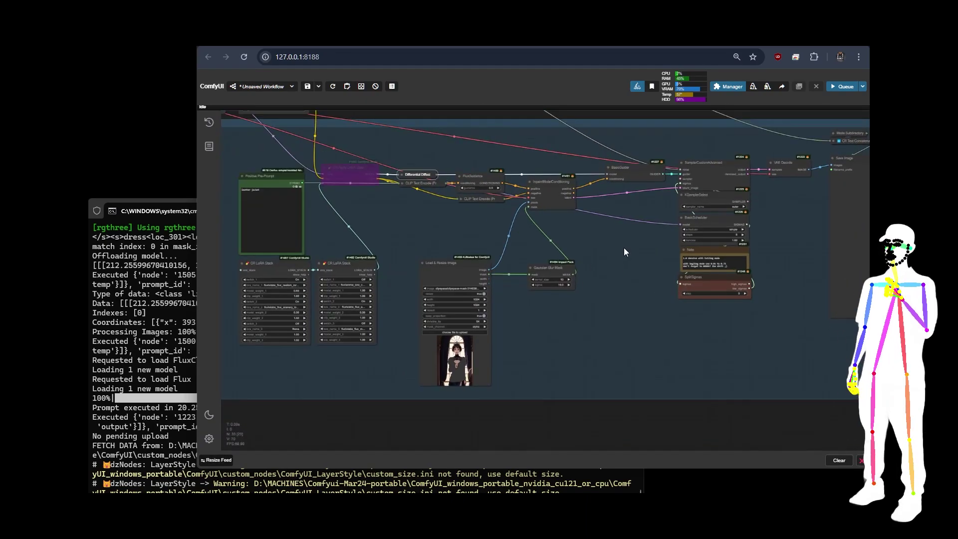
Queue the inpaint workflow for the leather jacket prompt and check the masked source image while it runs.
left_click_drag(406, 198, 575, 255)
left_click_drag(528, 234, 652, 242)
left_click(844, 87)
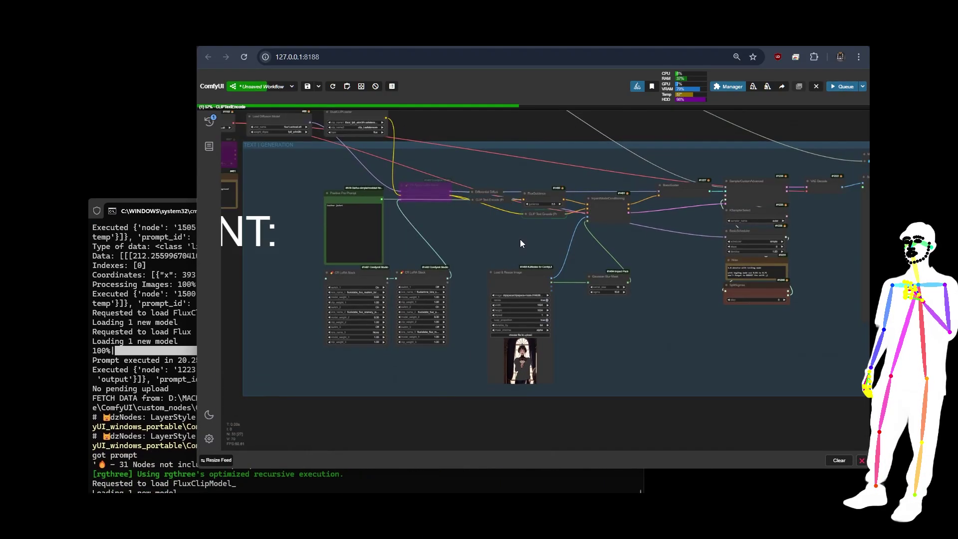
left_click_drag(486, 240, 485, 192)
scroll(517, 328, "up", 19)
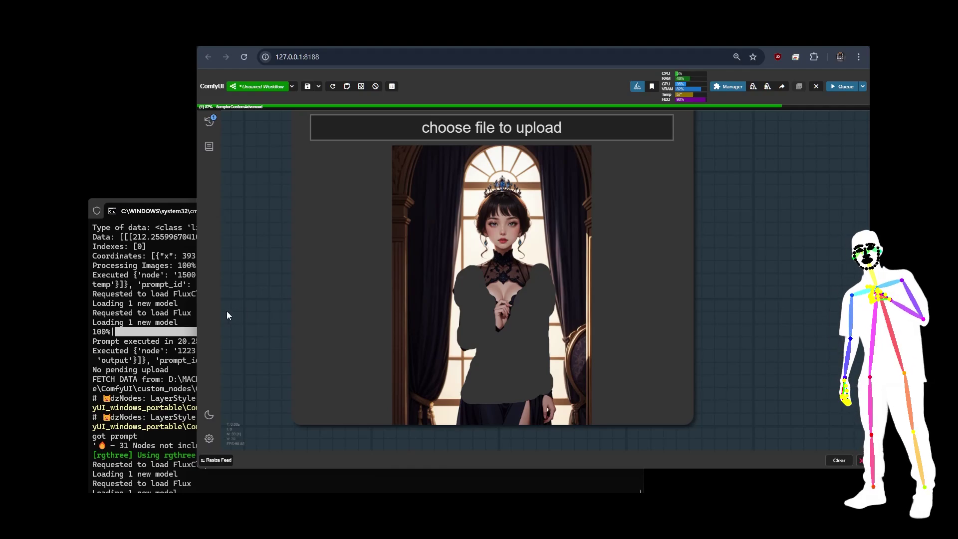
scroll(235, 314, "down", 5)
scroll(236, 314, "down", 6)
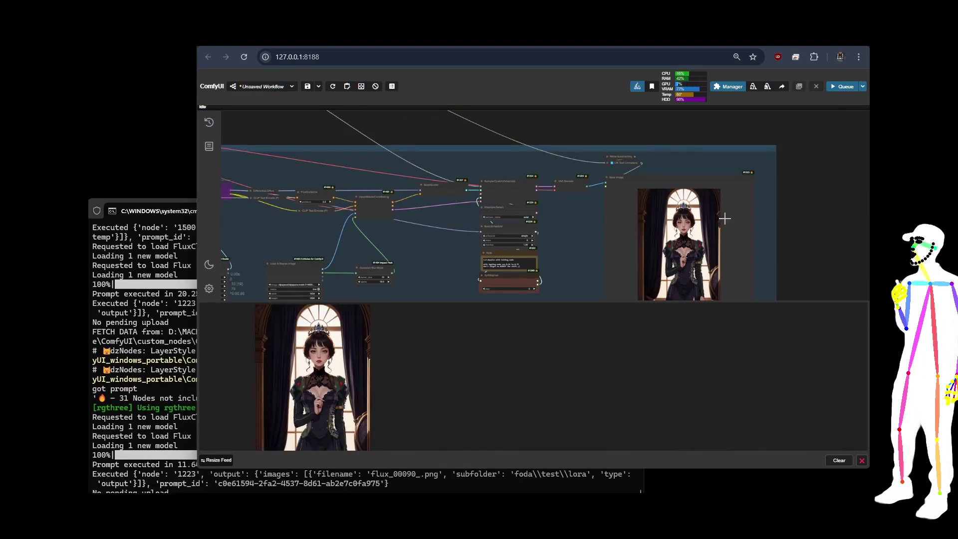
Inspect the generated image in the Save Image node up close, checking the new jacket's collar, sleeves and waist.
left_click_drag(819, 261, 648, 213)
scroll(490, 158, "up", 3)
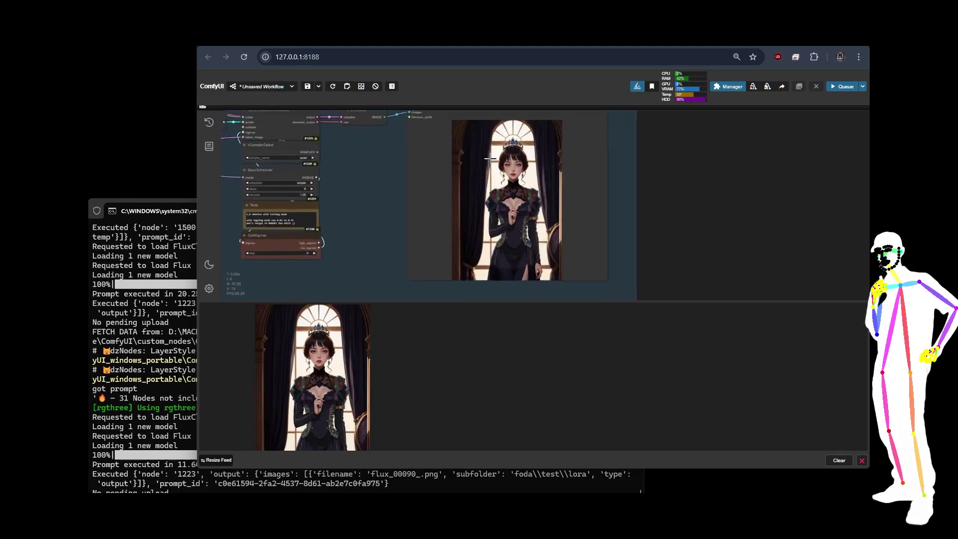
scroll(489, 159, "up", 5)
scroll(412, 228, "up", 6)
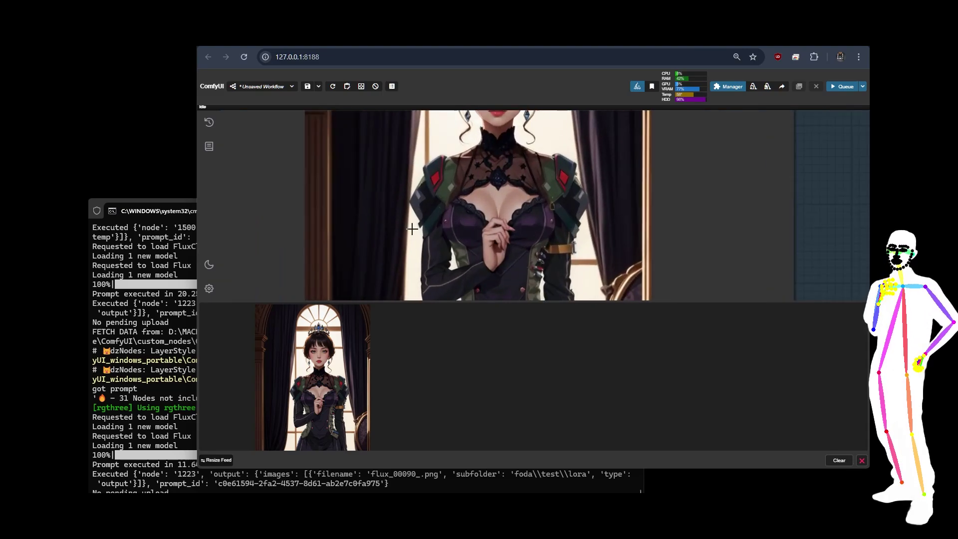
left_click_drag(812, 246, 815, 172)
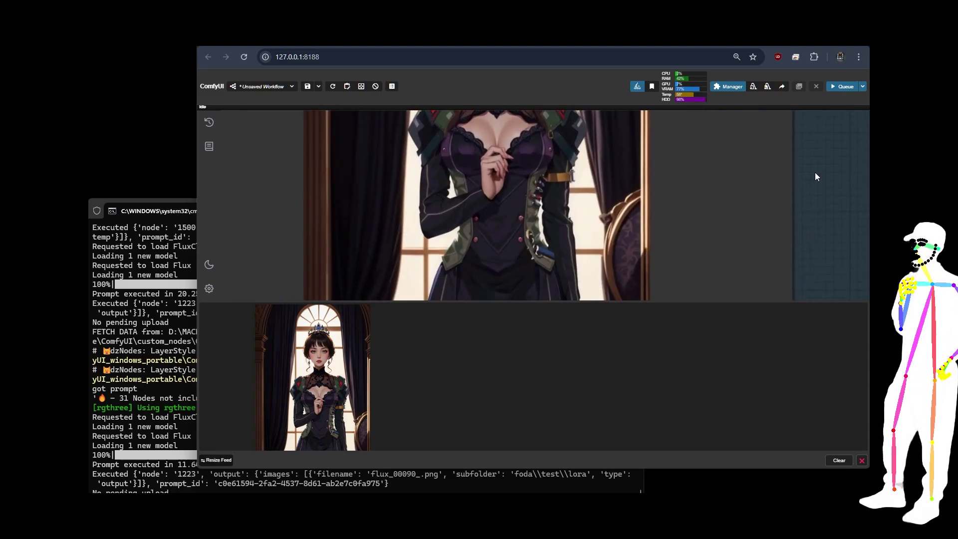
scroll(448, 208, "up", 5)
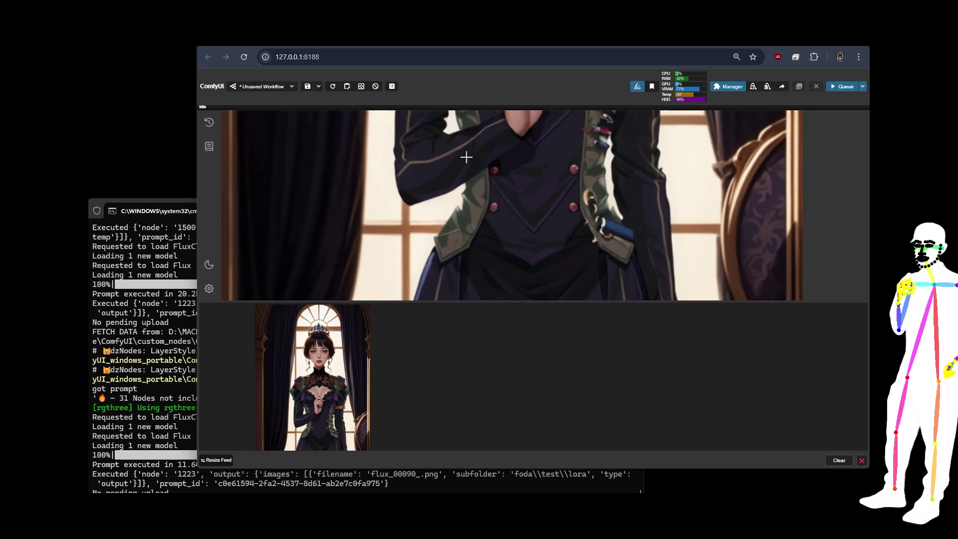
scroll(838, 199, "down", 6)
left_click_drag(754, 197, 718, 245)
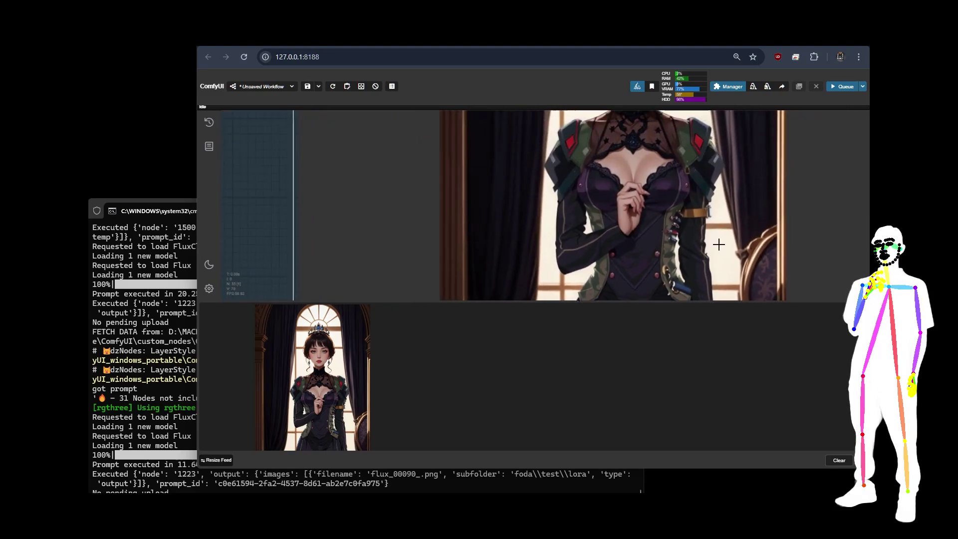
scroll(718, 244, "down", 3)
scroll(550, 207, "down", 2)
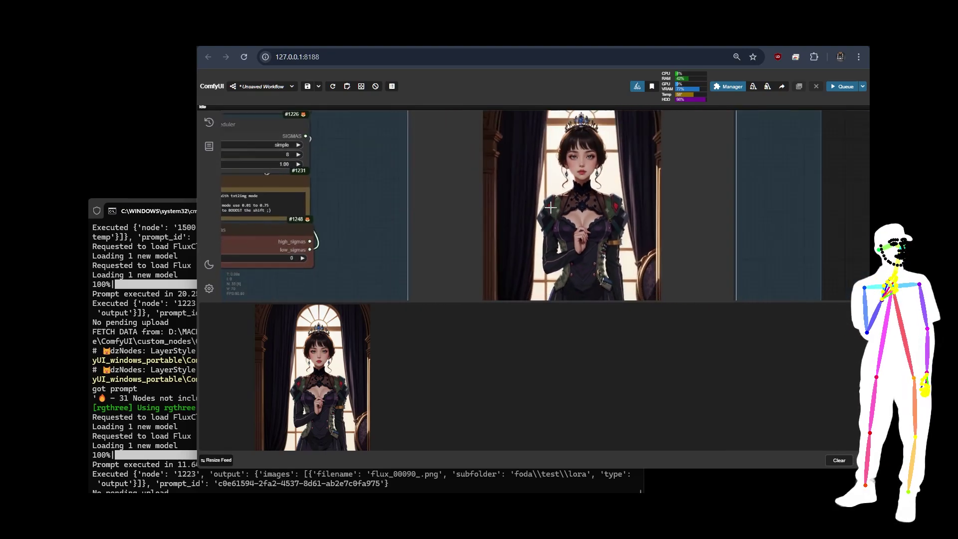
Set the BasicScheduler steps to 12.
scroll(550, 208, "down", 2)
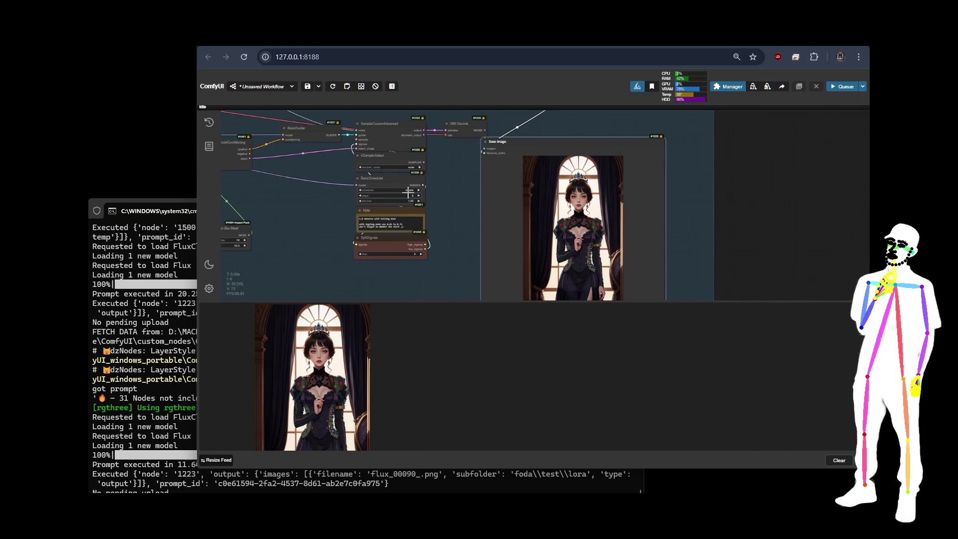
scroll(409, 193, "up", 3)
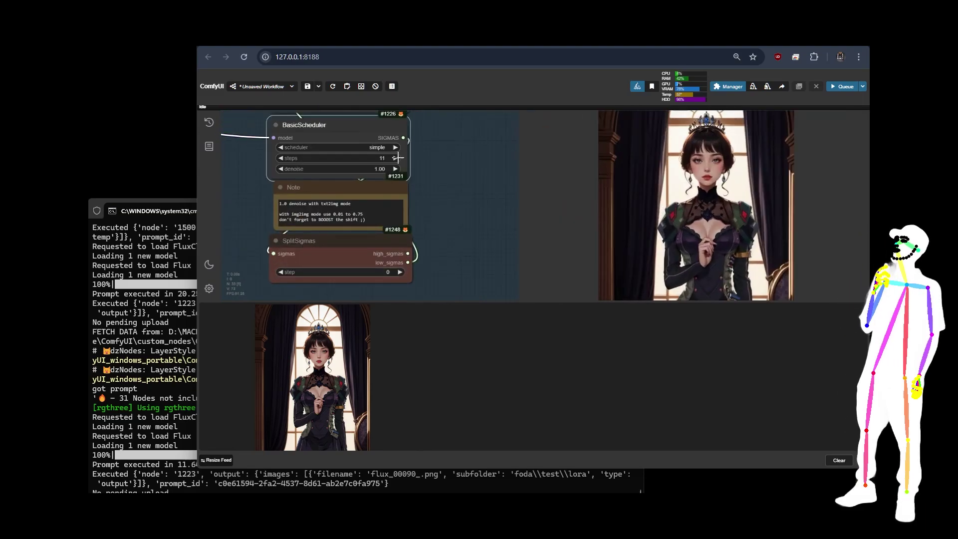
left_click(397, 158)
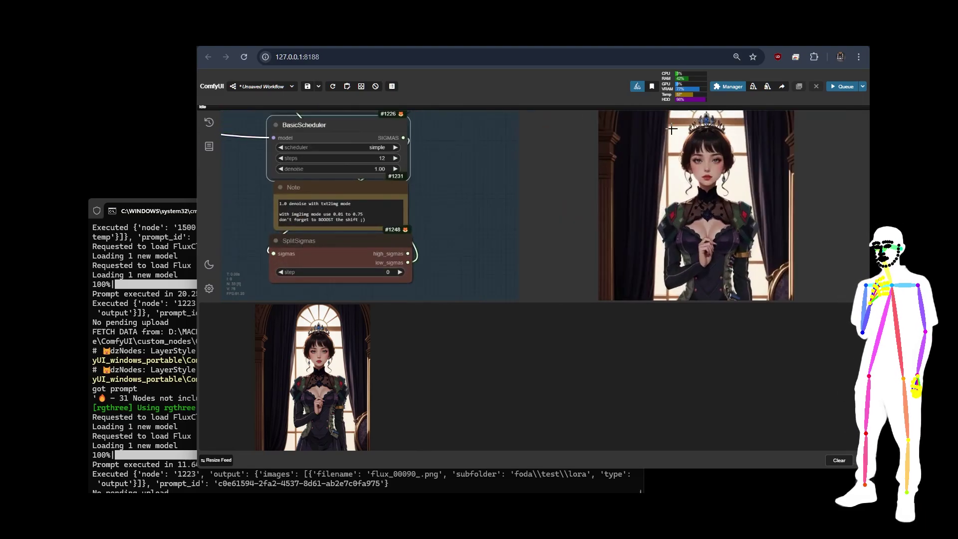
Queue the inpaint workflow again and inspect the new jacket's shoulders, sleeves and zipper up close in the Save Image node.
left_click(842, 87)
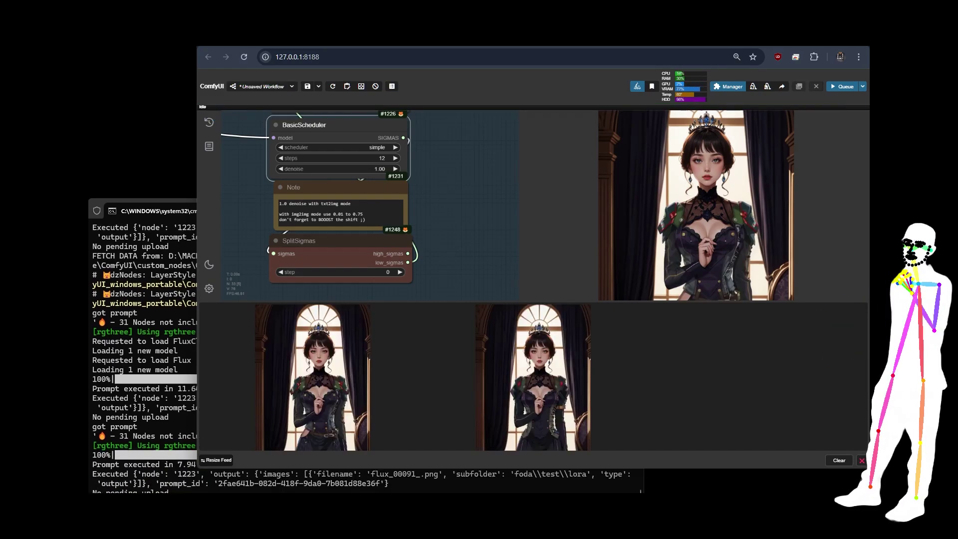
scroll(759, 222, "up", 6)
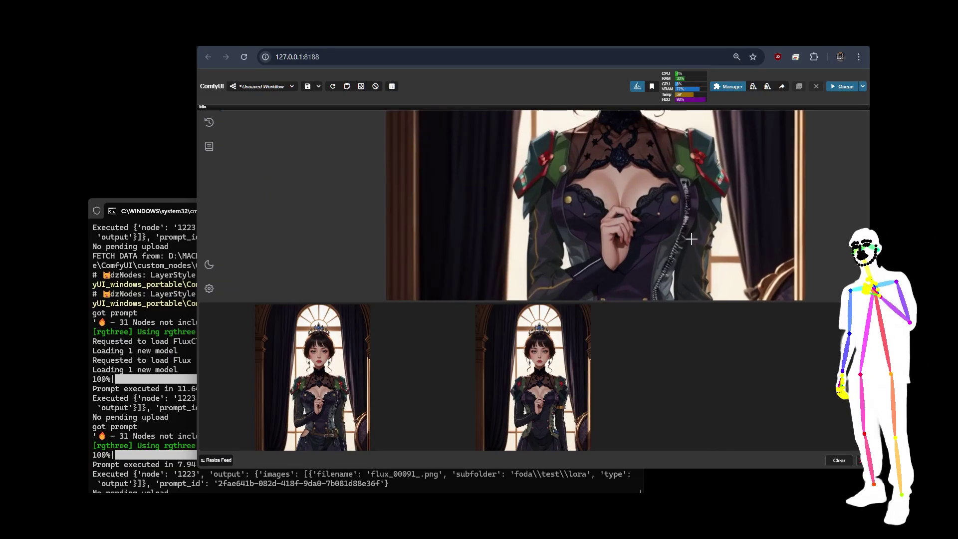
scroll(718, 219, "down", 7)
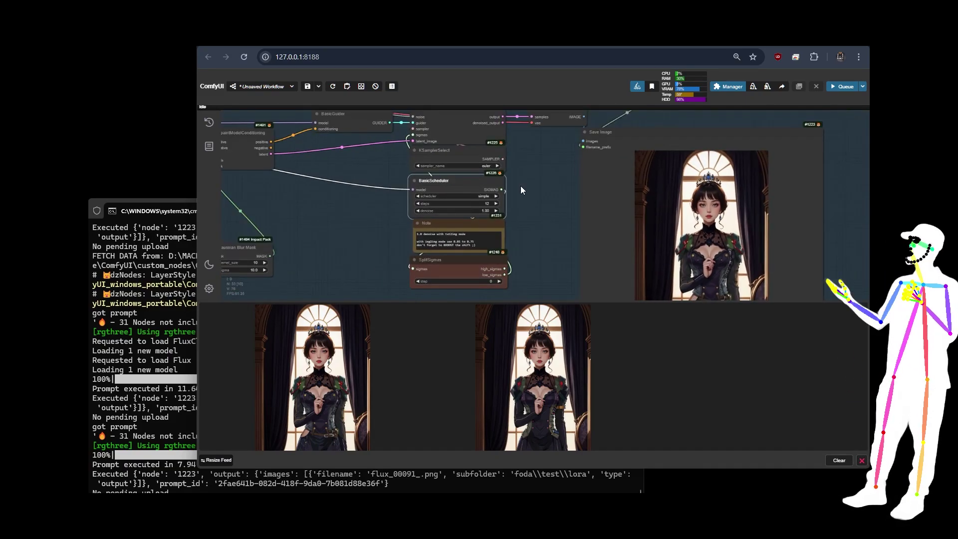
Return to the Load & Resize Image node and look through its node options, including the mask editor entry.
scroll(553, 184, "down", 5)
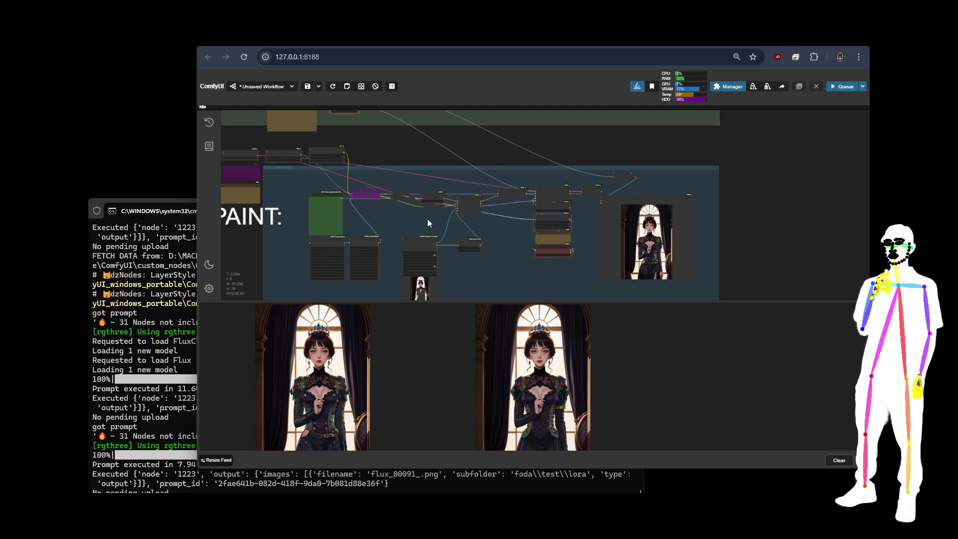
left_click_drag(427, 218, 481, 204)
left_click(474, 239)
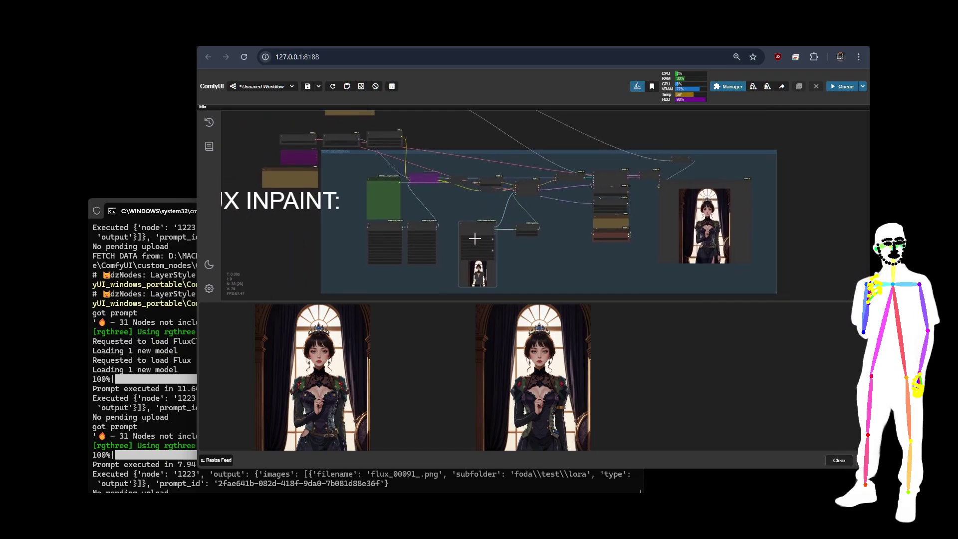
scroll(499, 247, "up", 6)
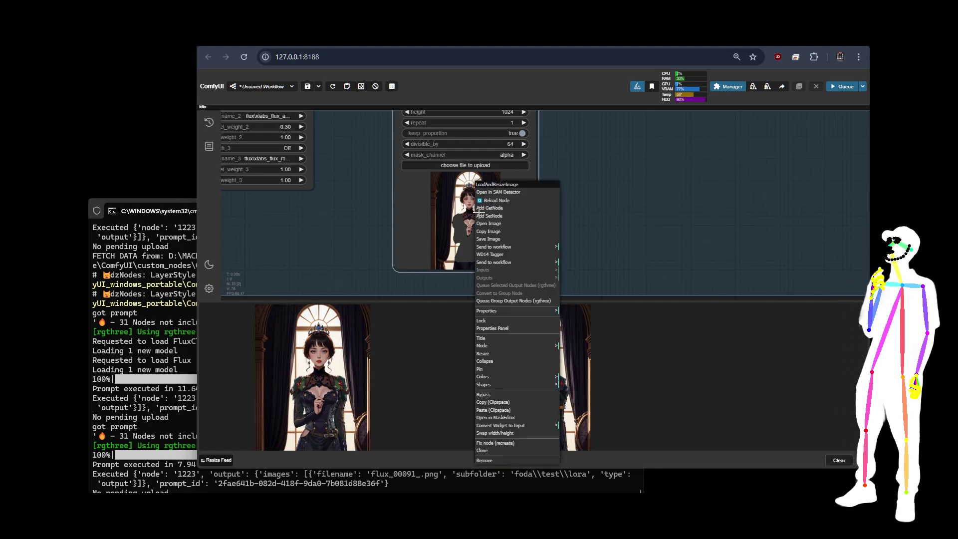
right_click(479, 188)
scroll(597, 194, "down", 10)
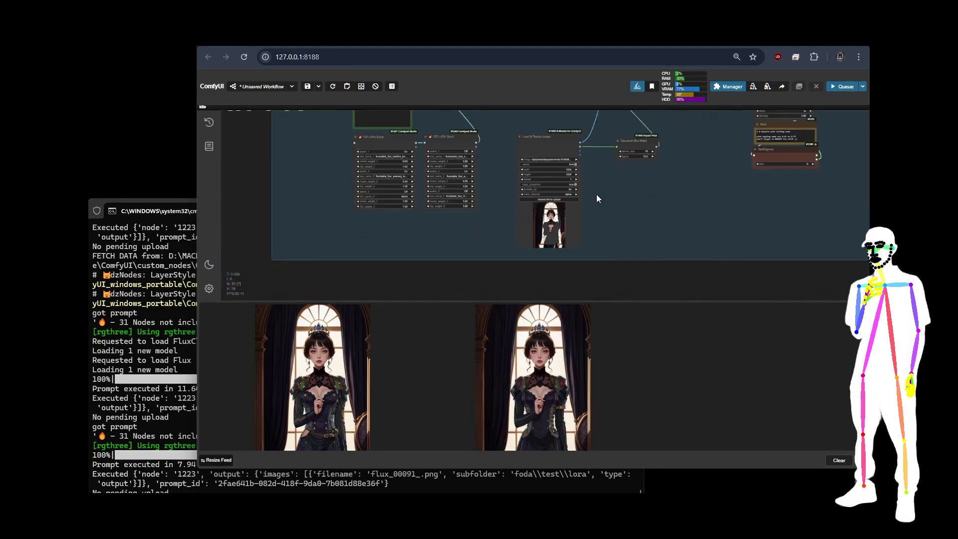
Review the inpaint prompt node beside the LoRA stacks and its place in the FLUX inpaint group.
scroll(429, 144, "up", 4)
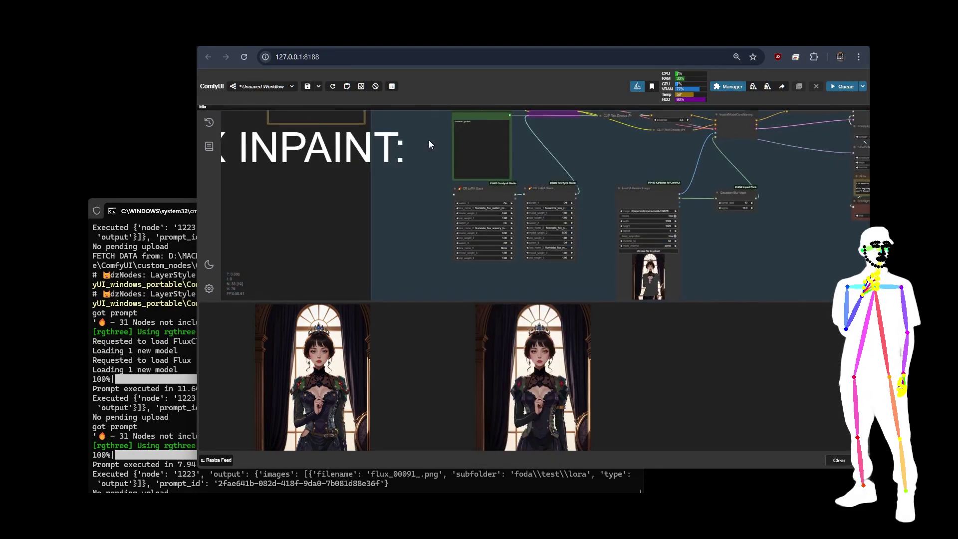
left_click_drag(438, 124, 274, 135)
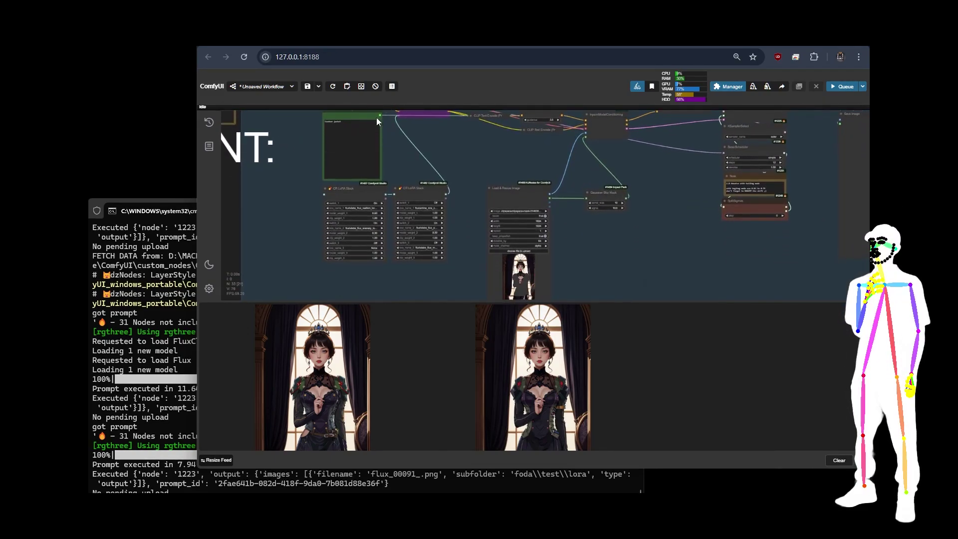
left_click(362, 135)
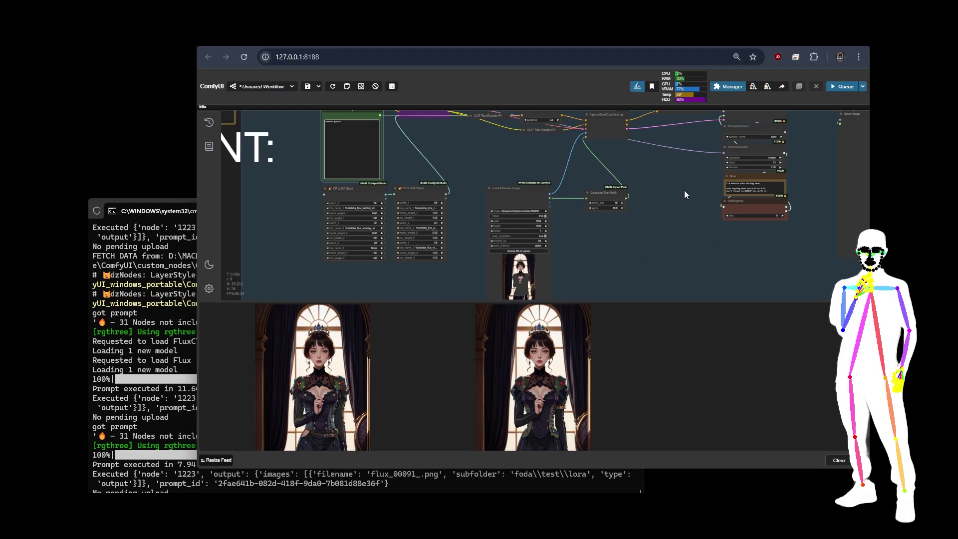
scroll(627, 245, "down", 5)
left_click_drag(636, 256, 627, 227)
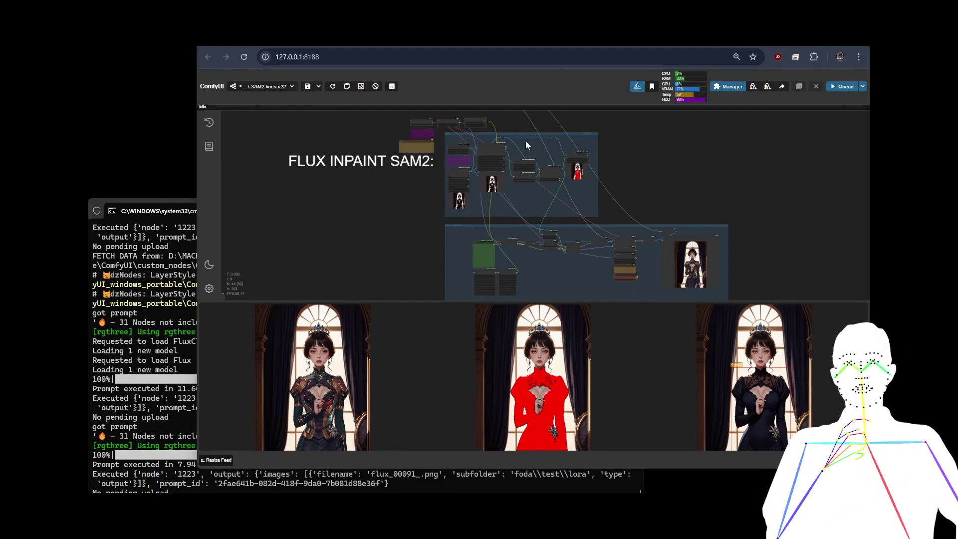
In the FLUX INPAINT SAM2 workflow, trace the image and mask links into the inpaint group, checking the reroute and Gaussian Blur Mask nodes.
scroll(608, 274, "up", 5)
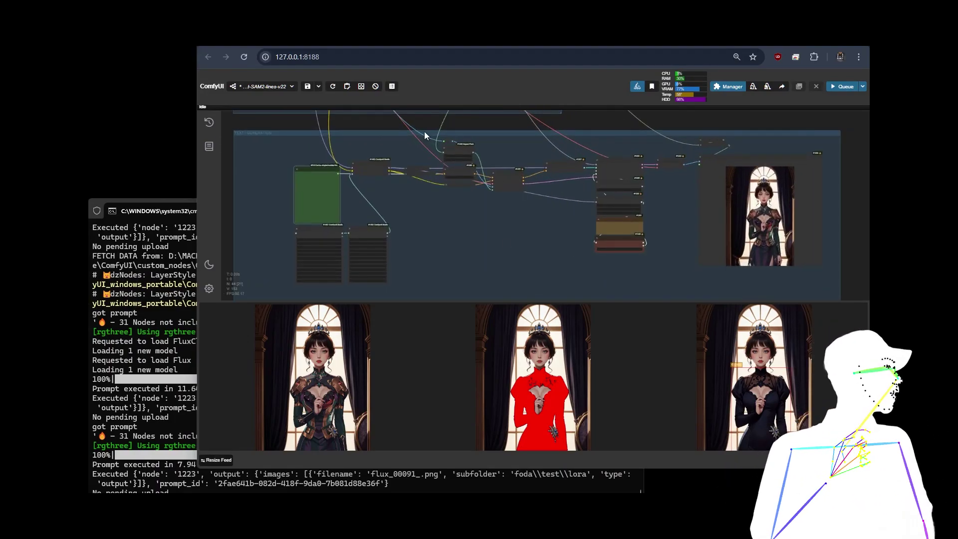
scroll(427, 133, "up", 8)
left_click_drag(415, 220, 447, 339)
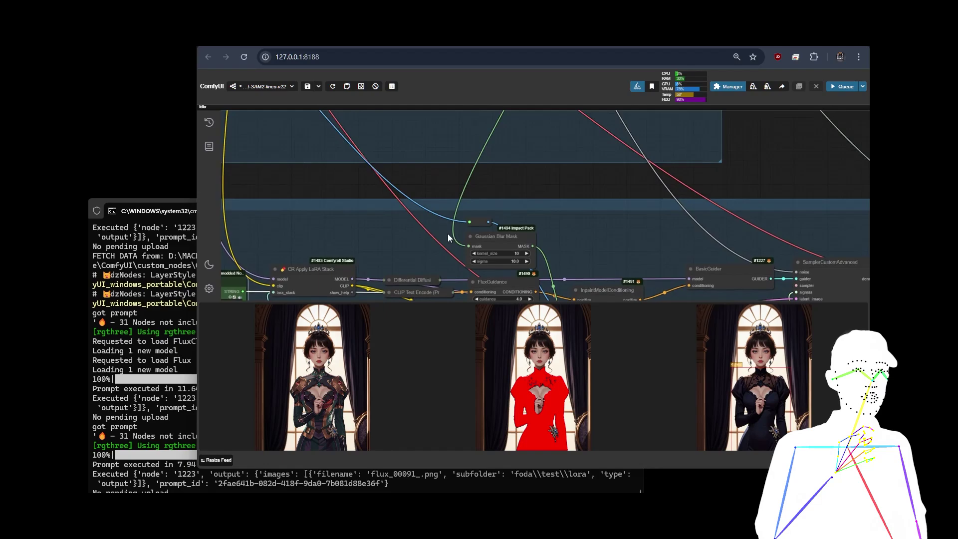
scroll(447, 233, "up", 2)
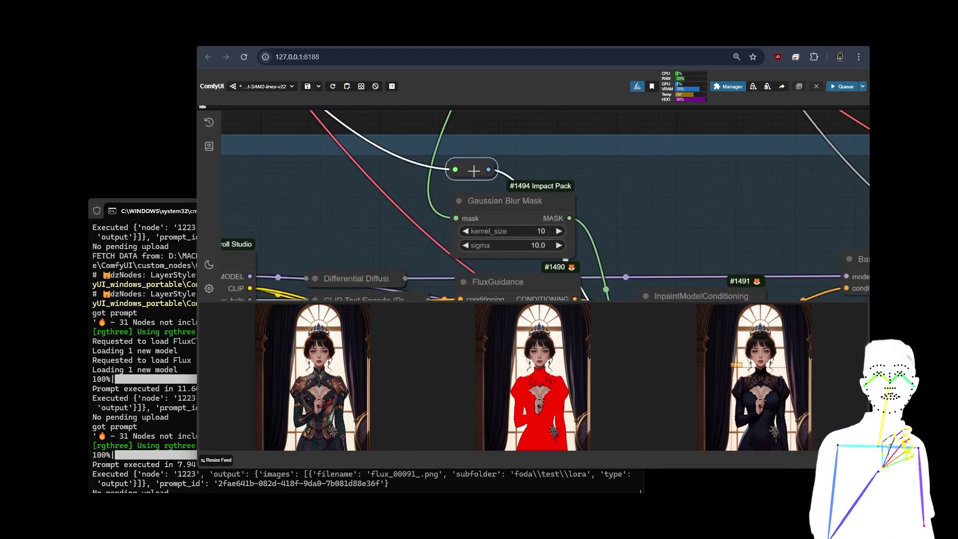
scroll(588, 177, "down", 5)
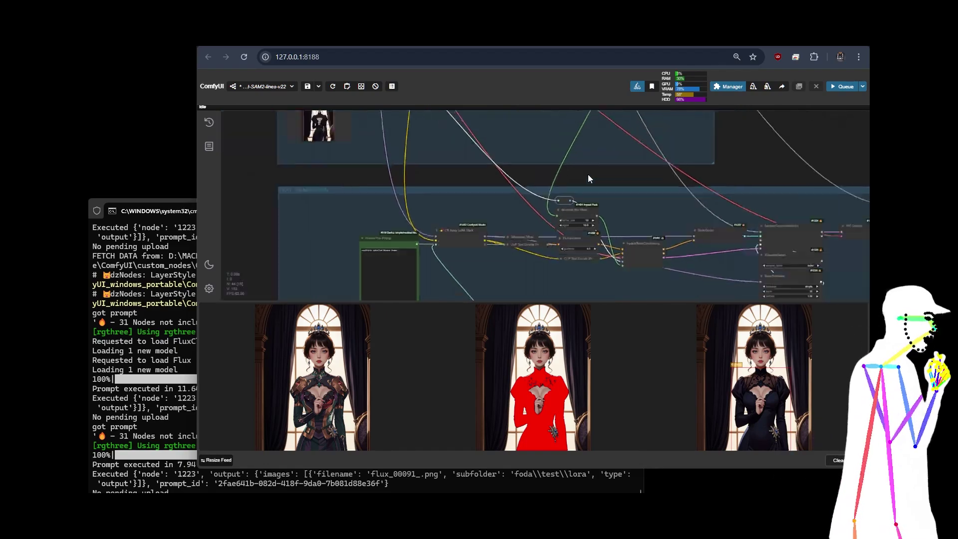
scroll(587, 175, "down", 2)
left_click_drag(654, 211, 600, 162)
scroll(600, 161, "down", 6)
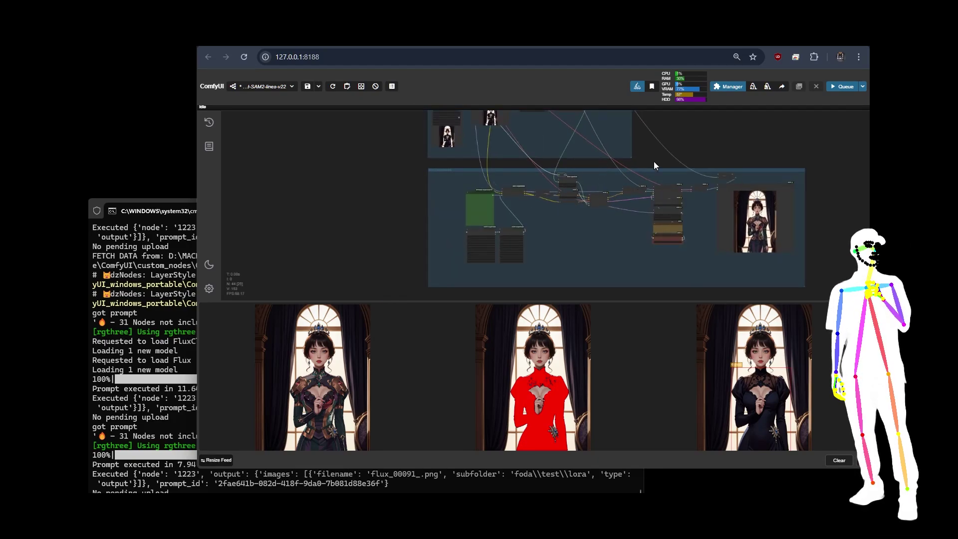
Examine the segmentation group's SAM2Model loader, Sam2Segmentation and Florence2 Coordinates nodes and the links between them.
left_click_drag(653, 161, 667, 262)
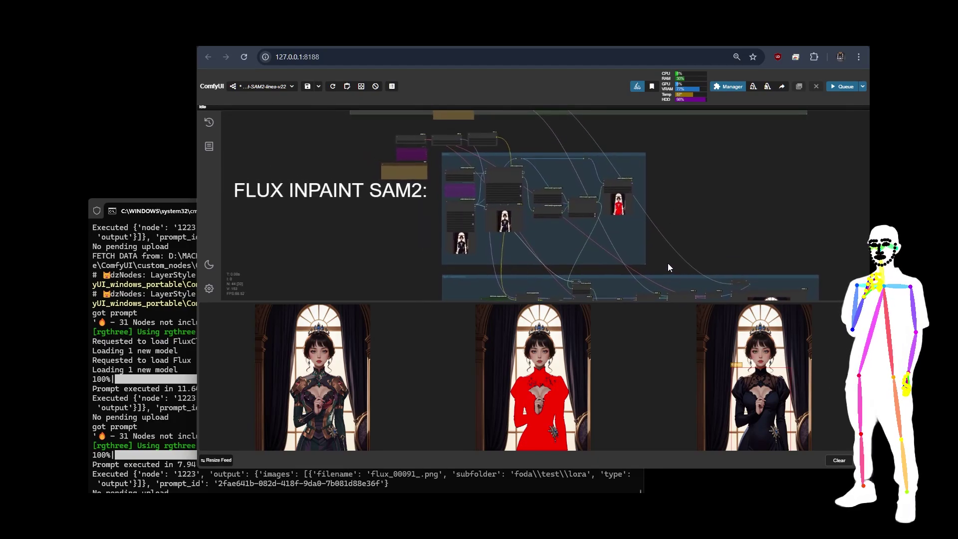
scroll(606, 172, "up", 5)
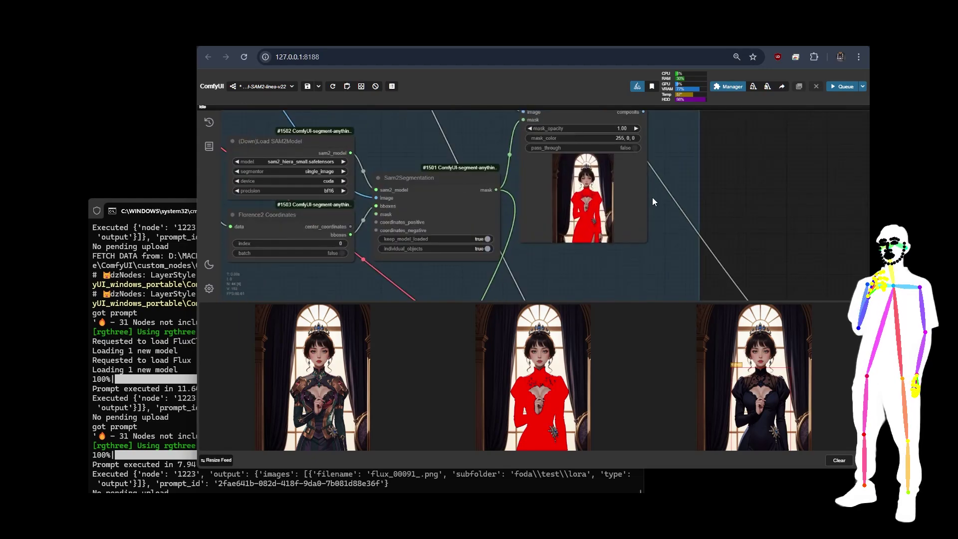
left_click_drag(722, 166, 749, 195)
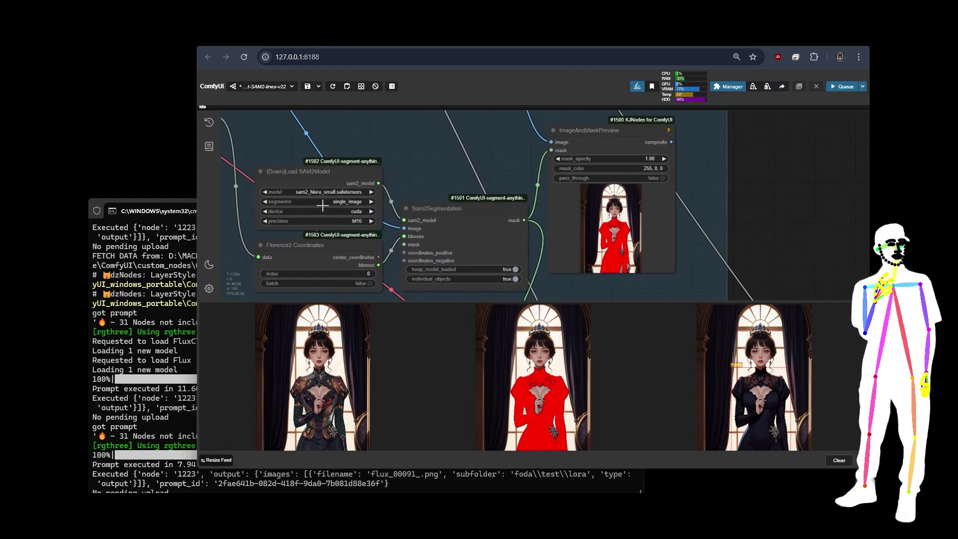
left_click(328, 180)
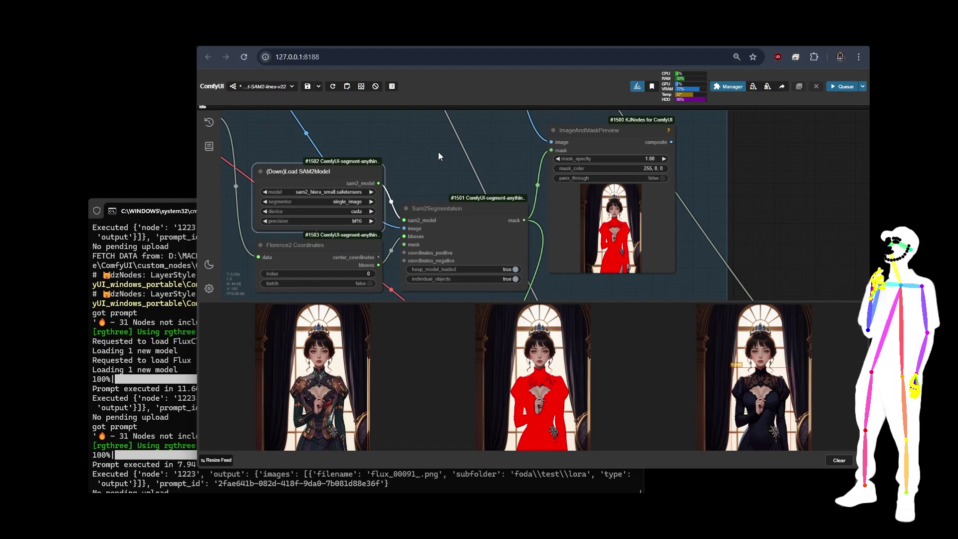
left_click(447, 221)
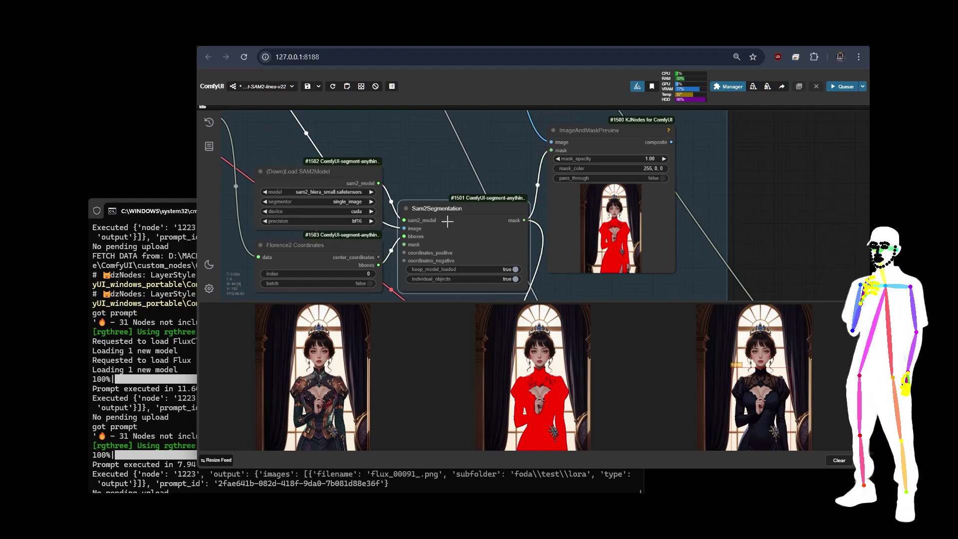
left_click(297, 257)
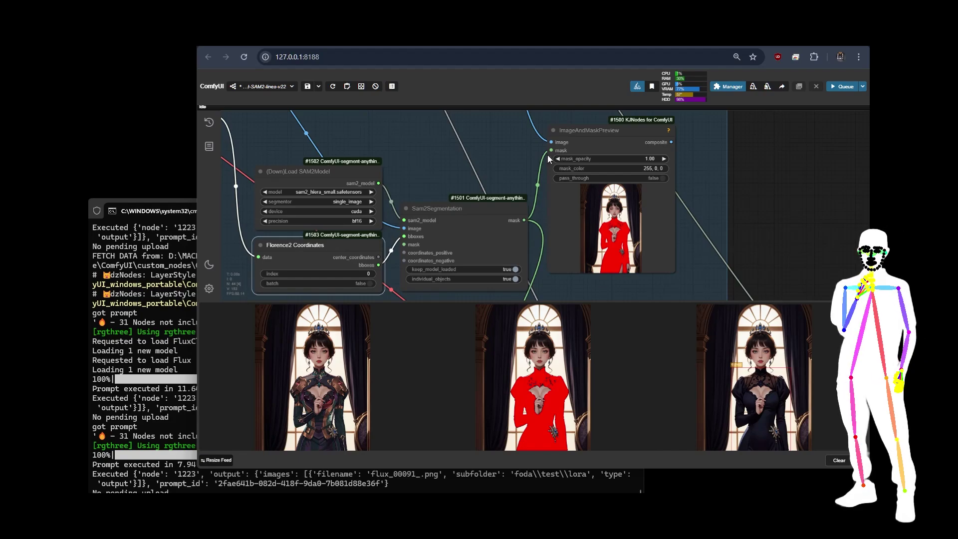
Inspect the ImageAndMaskPreview node's mask opacity and color settings and check how the red mask covers the dress.
scroll(734, 185, "down", 5)
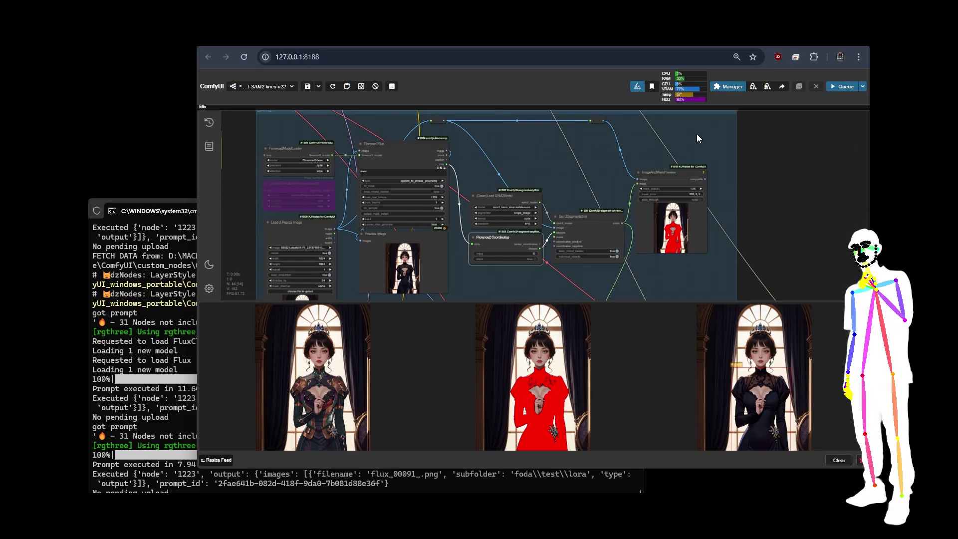
scroll(696, 210, "up", 10)
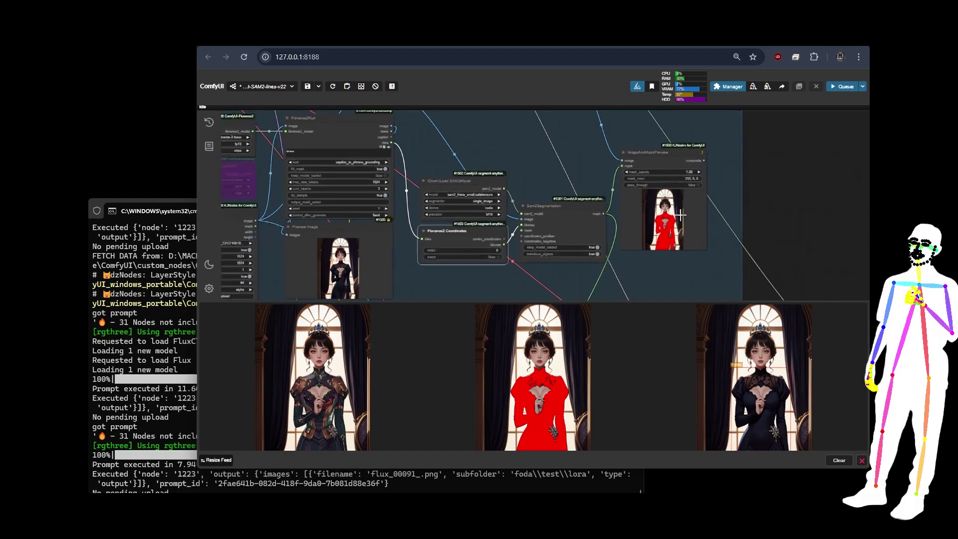
left_click_drag(761, 168, 759, 205)
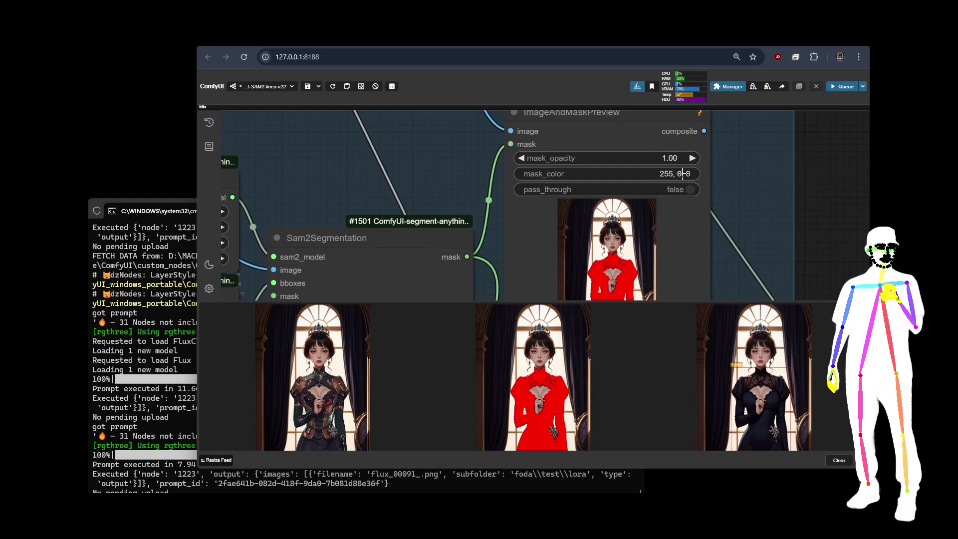
scroll(770, 175, "down", 3)
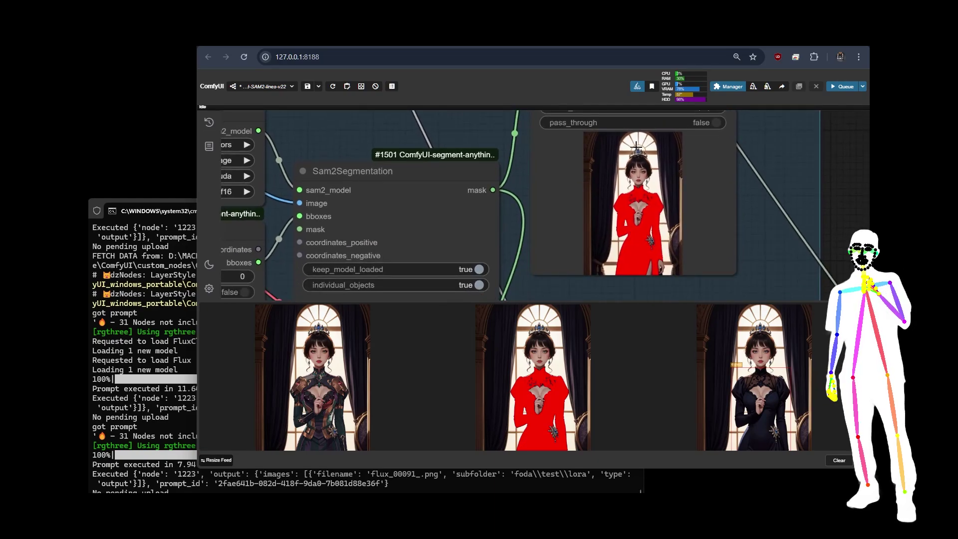
scroll(641, 195, "up", 5)
scroll(737, 207, "down", 5)
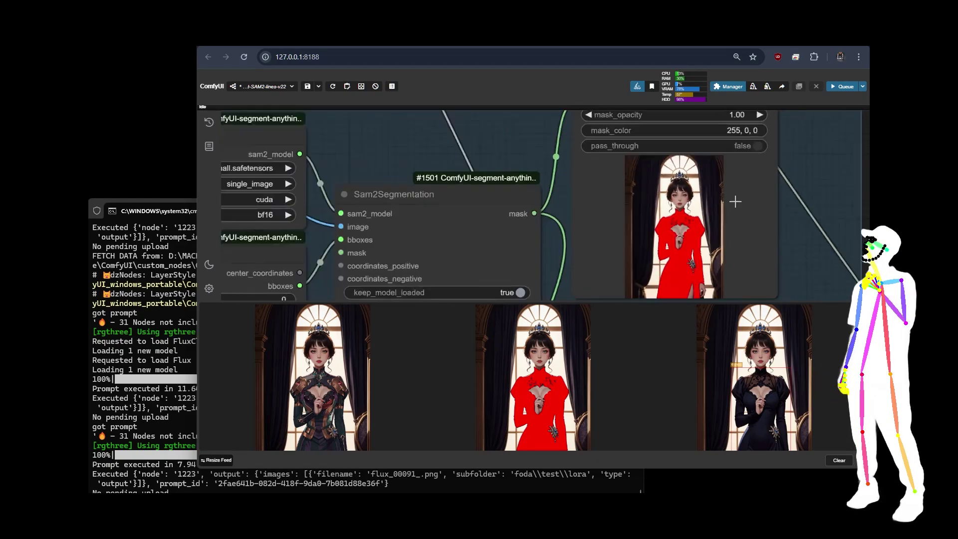
scroll(726, 207, "down", 2)
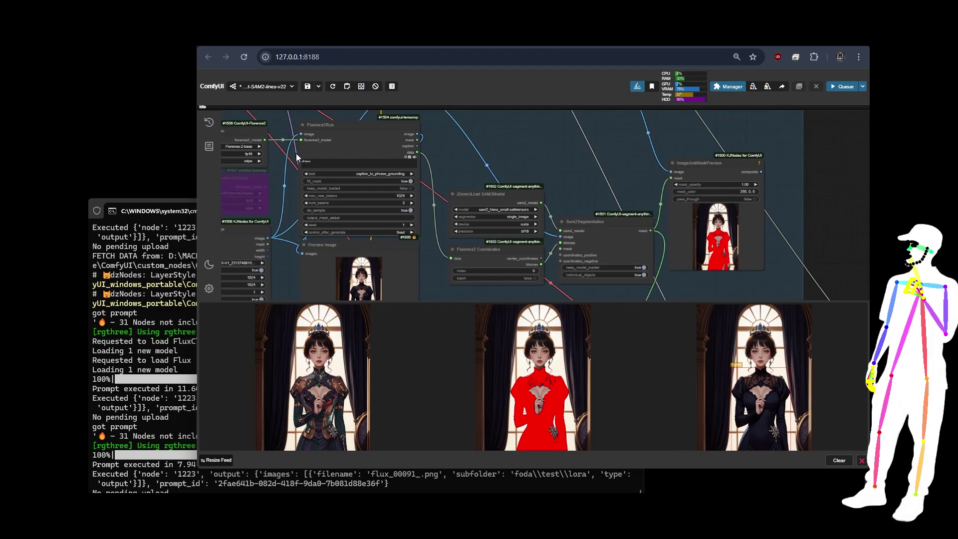
Examine the Florence2Run node's settings and focus its text prompt containing "dress".
scroll(297, 155, "up", 7)
left_click_drag(255, 153, 258, 223)
left_click(319, 208)
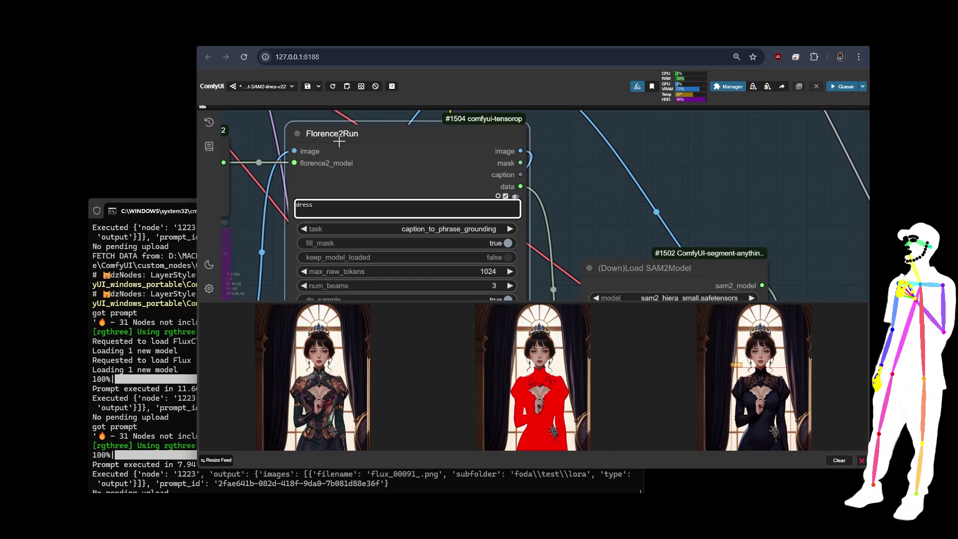
Follow the Florence2 detection data through the Florence2 Coordinates bboxes output into Sam2Segmentation and on to the mask preview.
scroll(349, 212, "down", 8)
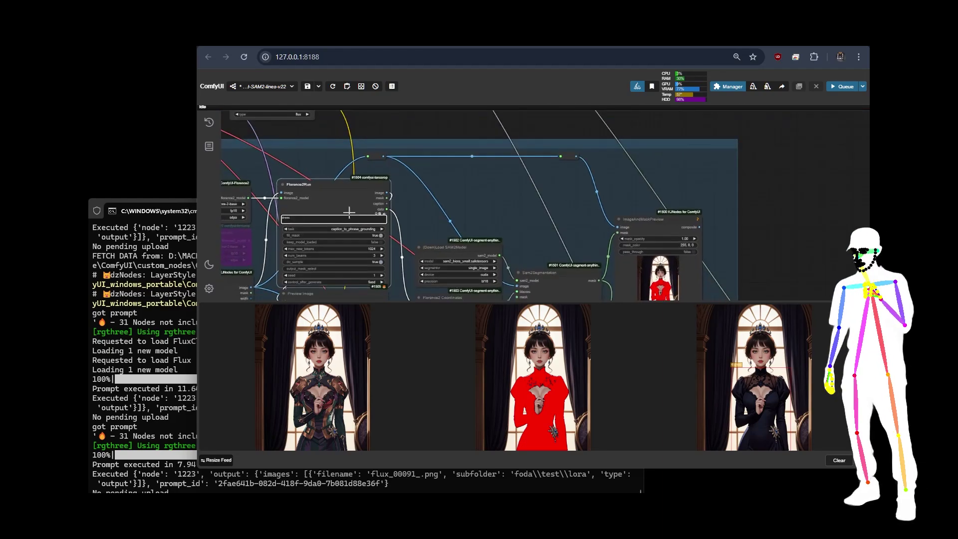
left_click_drag(525, 243, 530, 179)
scroll(472, 238, "up", 7)
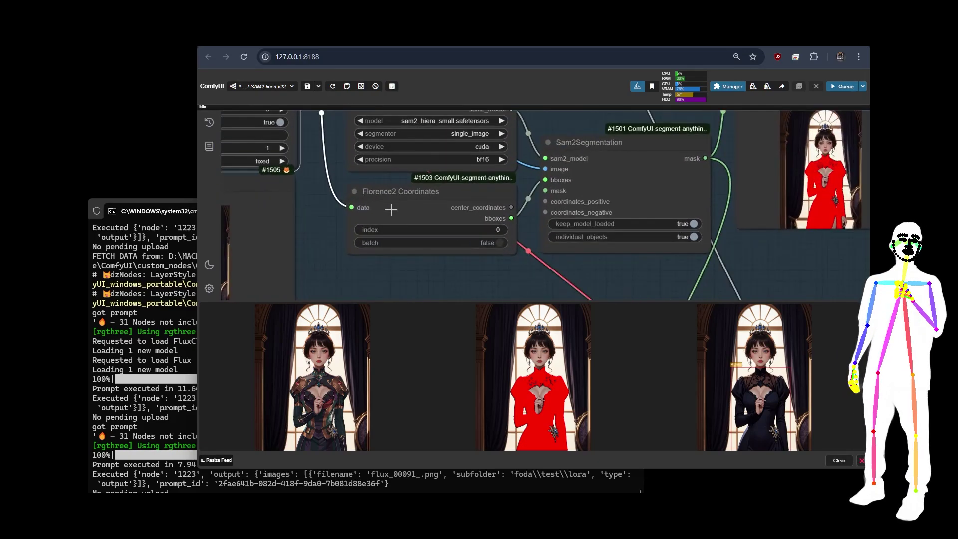
left_click(445, 242)
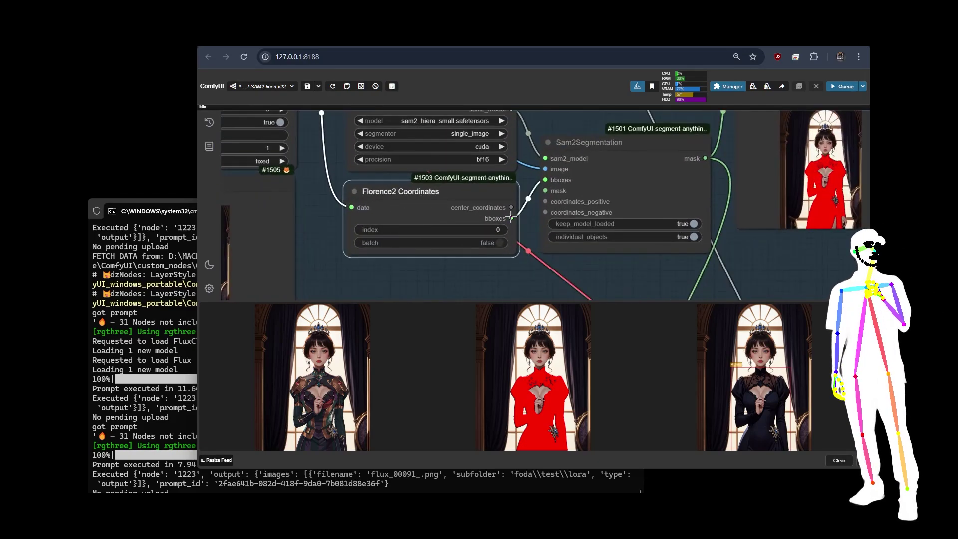
left_click(644, 169)
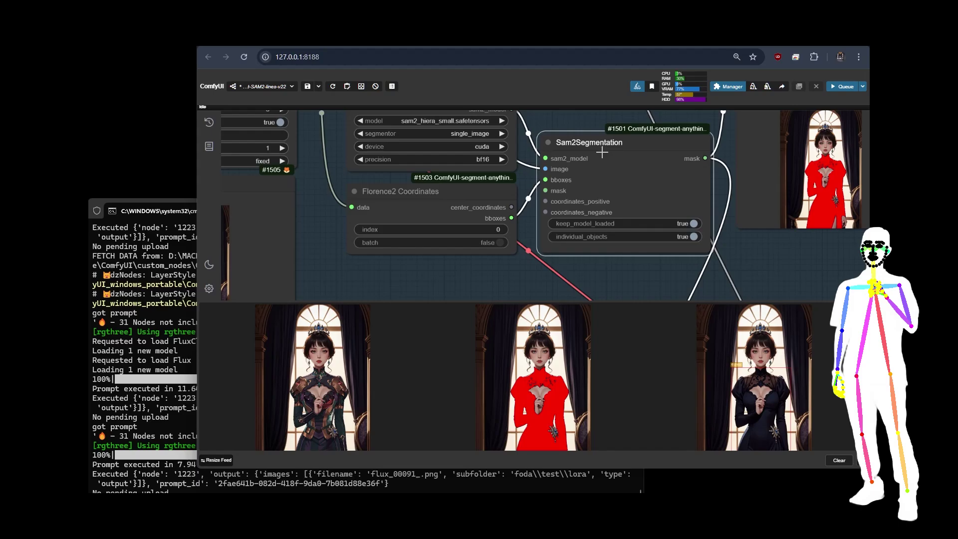
scroll(586, 190, "down", 2)
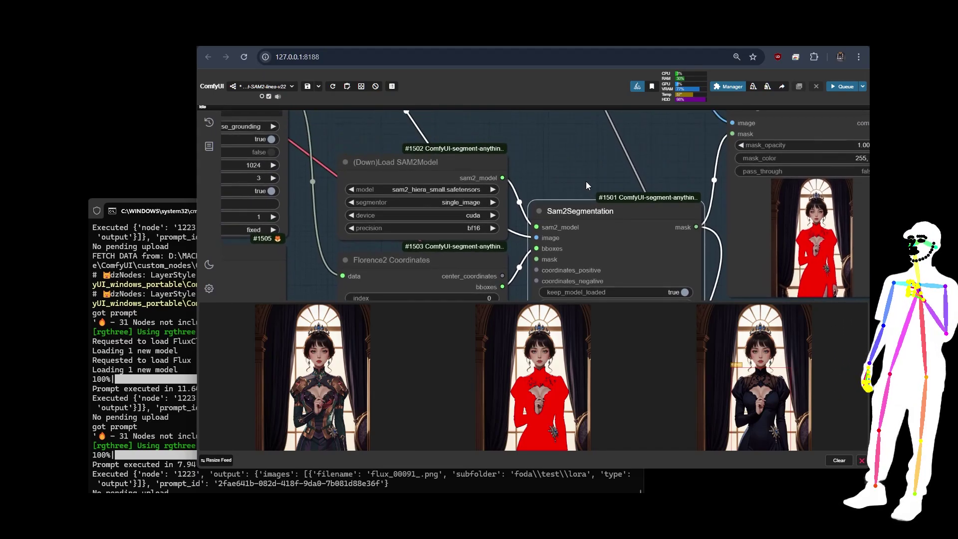
scroll(592, 187, "down", 5)
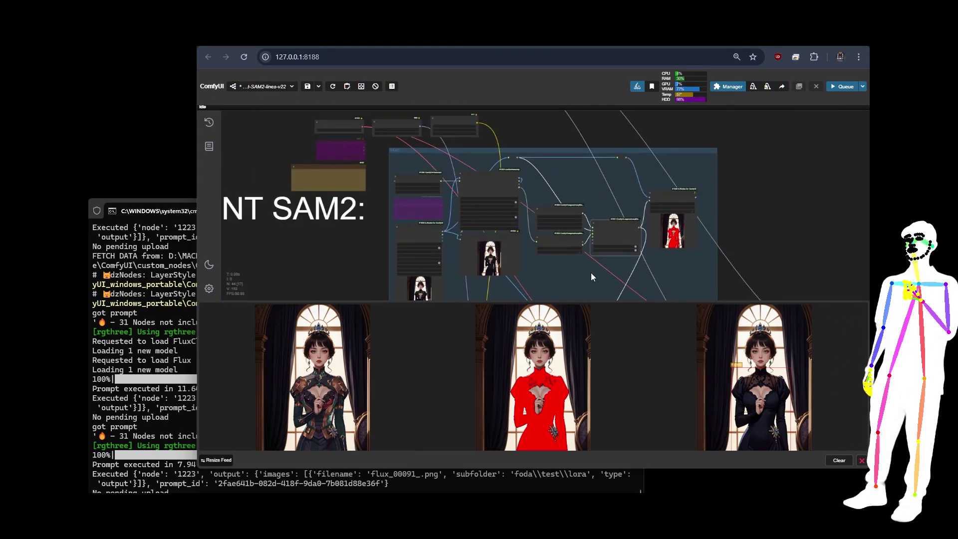
Replace the Florence2Run node's text prompt with "hair".
left_click_drag(591, 278, 617, 254)
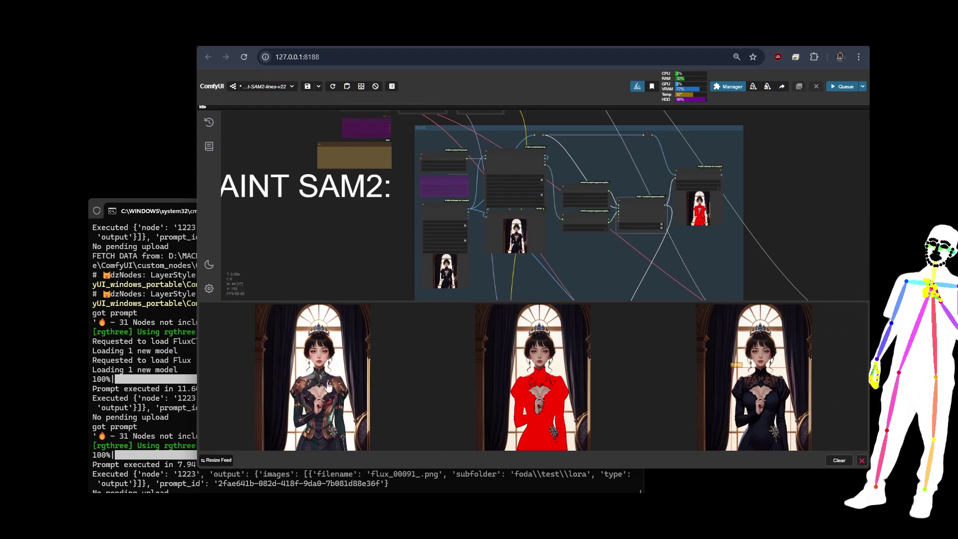
left_click_drag(601, 267, 580, 255)
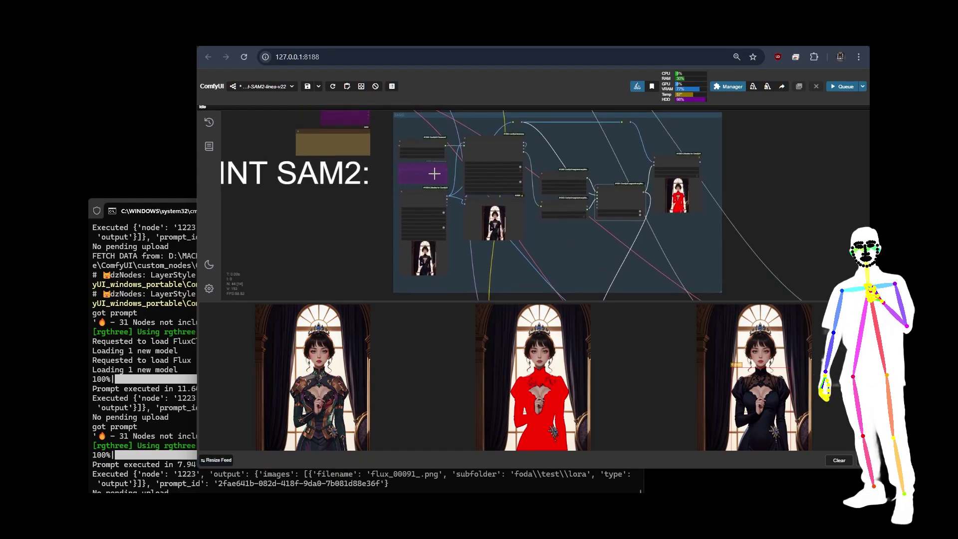
scroll(407, 144, "up", 6)
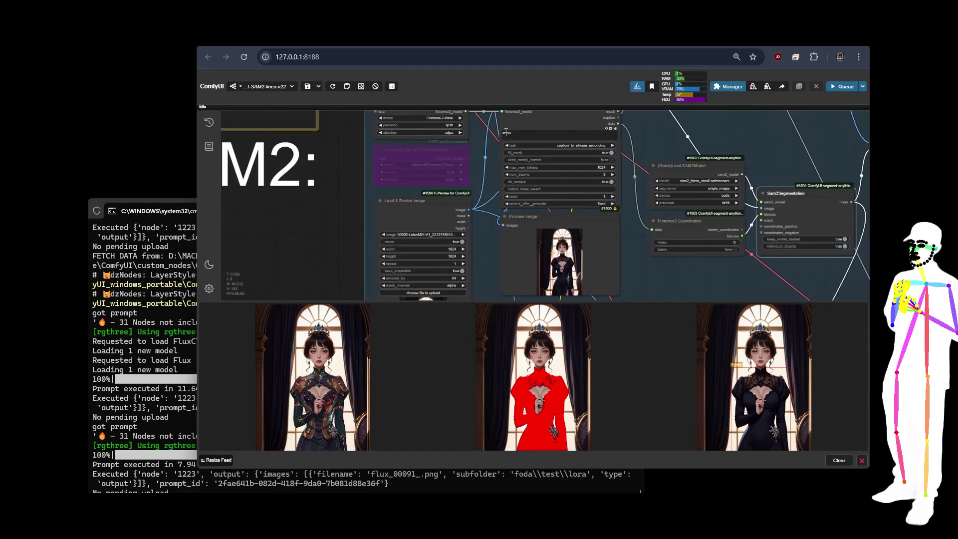
left_click_drag(517, 135, 492, 134)
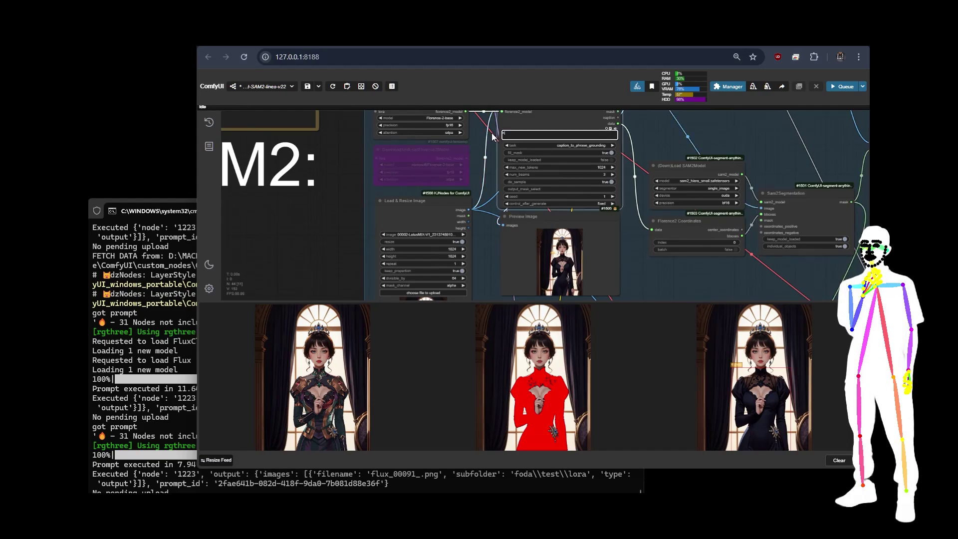
type("hair")
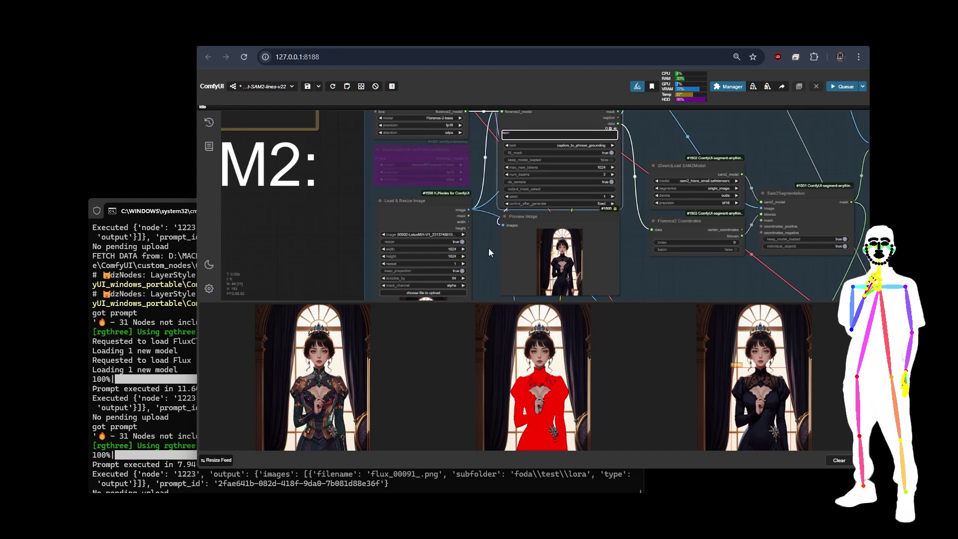
left_click(489, 248)
Replace the Positive Pre-Prompt text with "big afro".
left_click_drag(648, 255, 665, 2)
scroll(460, 266, "up", 5)
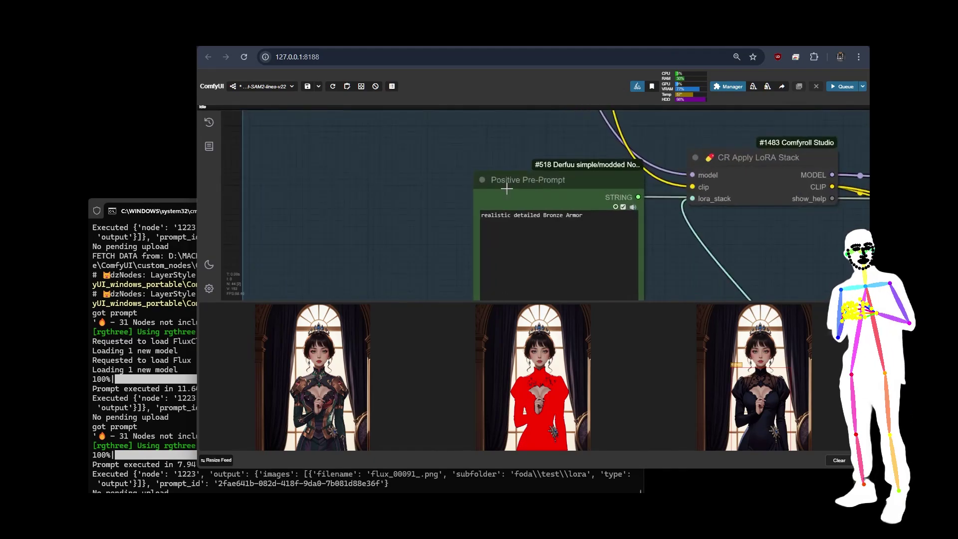
left_click_drag(610, 208, 439, 211)
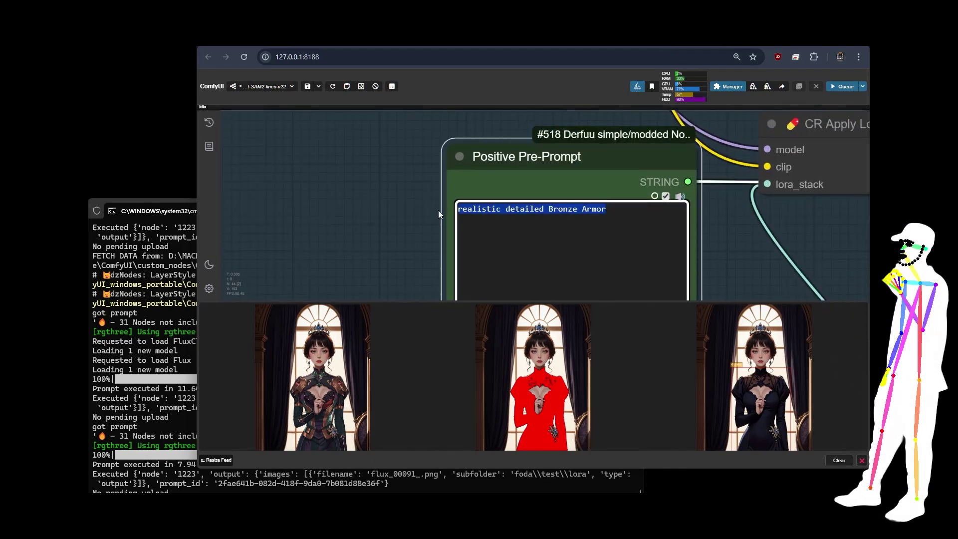
type("big af")
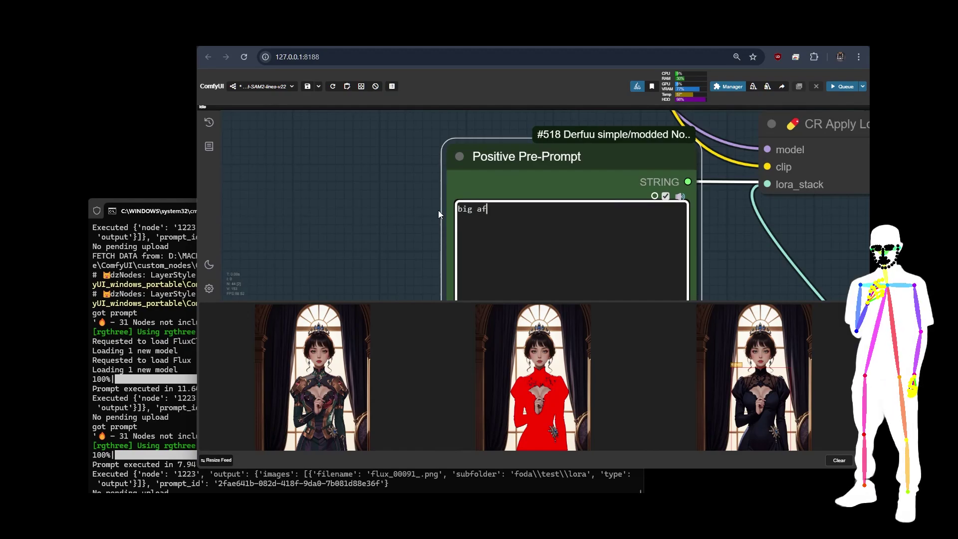
type("ro")
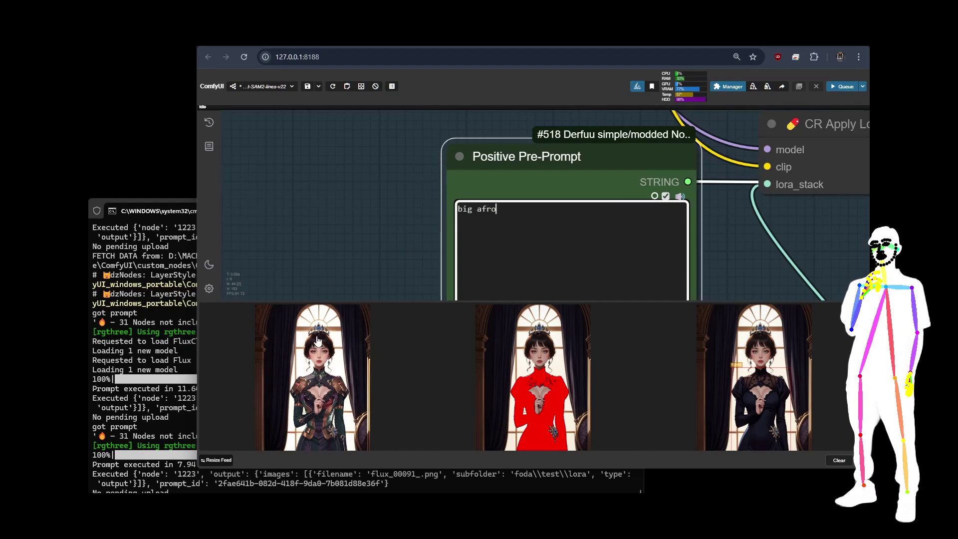
Queue the workflow and check the hair mask in the ImageAndMaskPreview node.
scroll(295, 150, "down", 10)
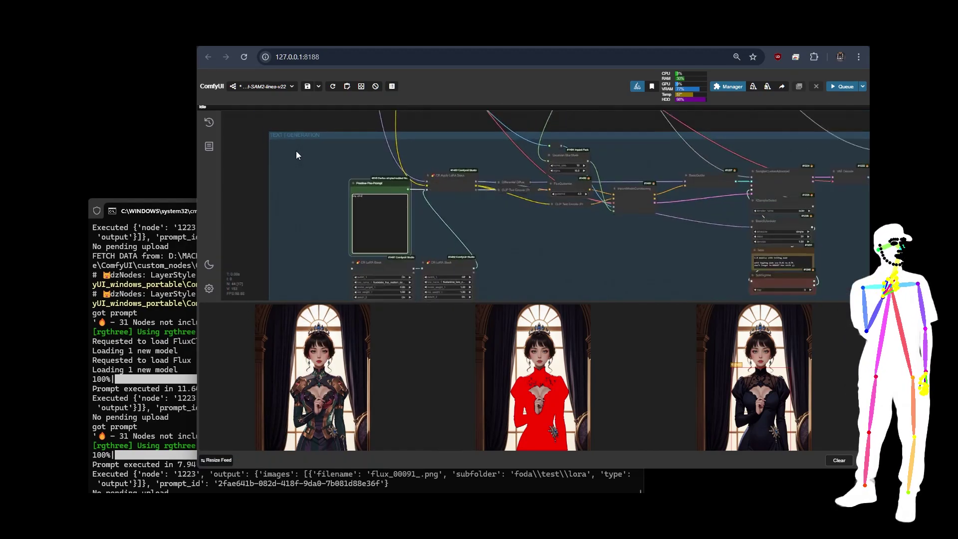
left_click(842, 86)
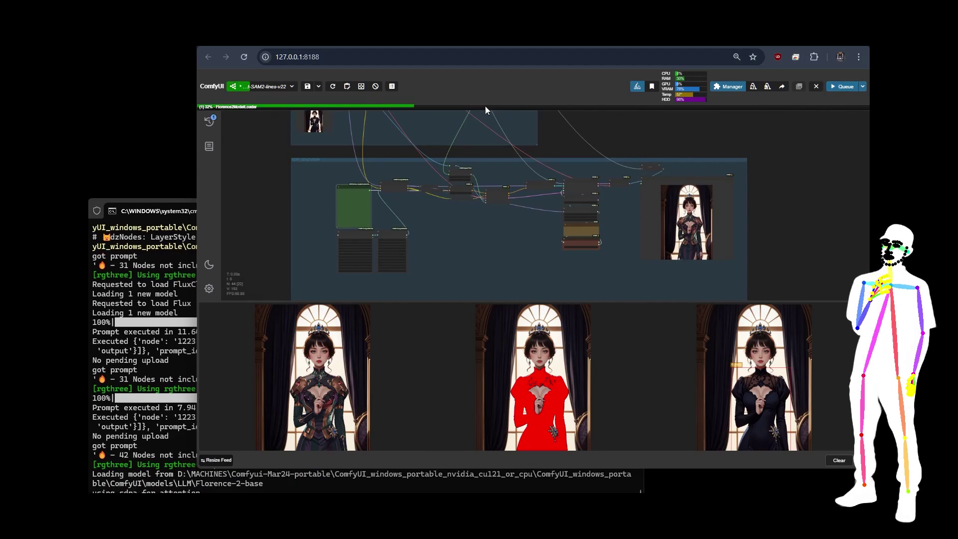
left_click_drag(555, 135, 657, 244)
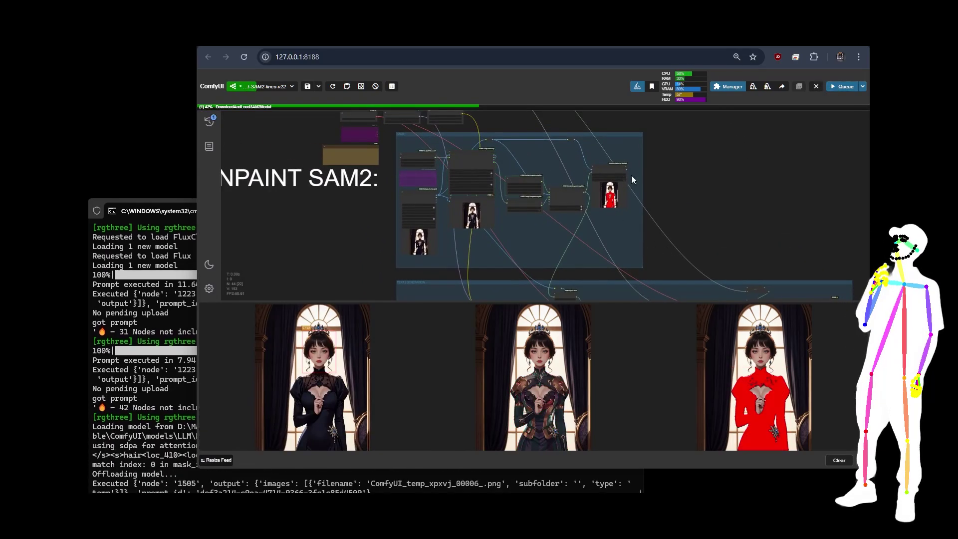
scroll(630, 175, "up", 3)
scroll(573, 125, "up", 10)
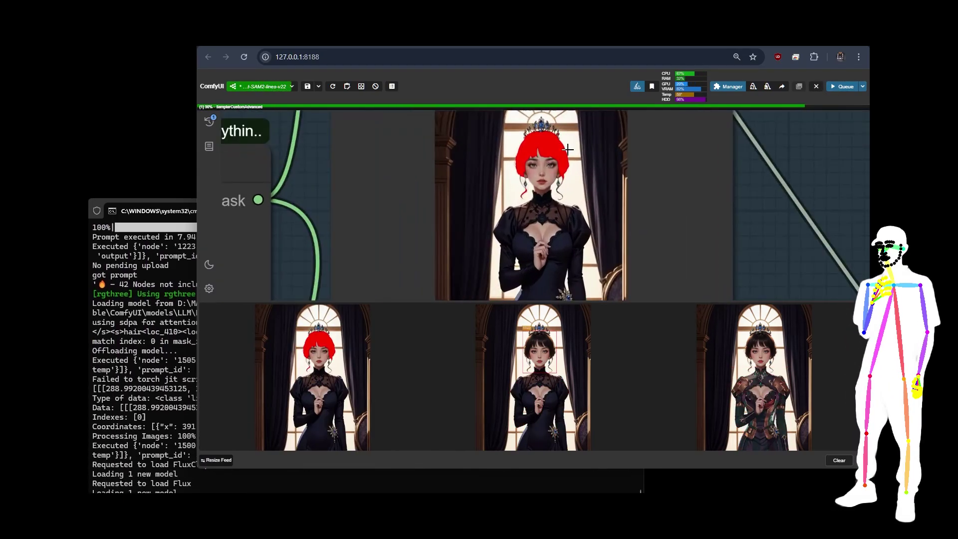
scroll(565, 142, "down", 6)
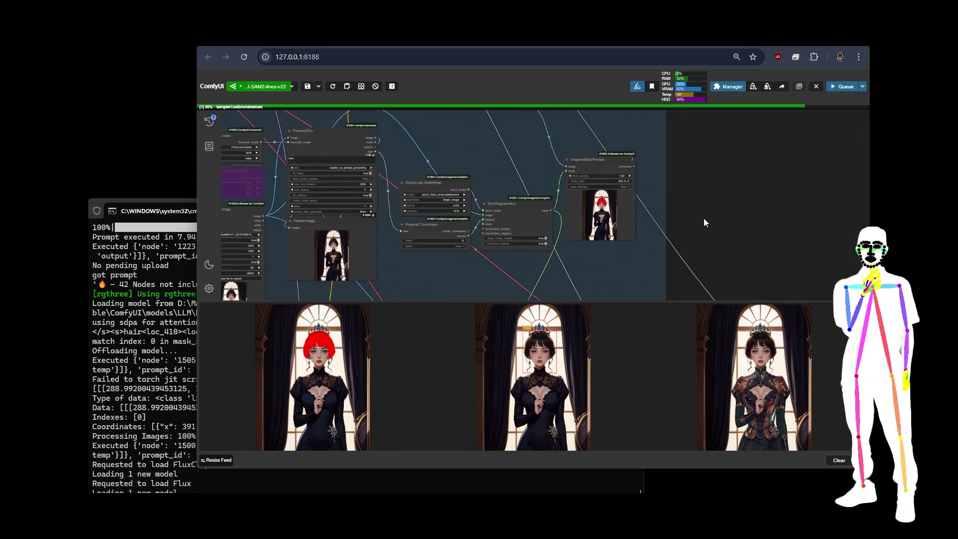
Follow the run through the sampling nodes to Save Image and examine the inpainted hair up close.
left_click_drag(710, 191, 723, 99)
left_click_drag(726, 210, 725, 108)
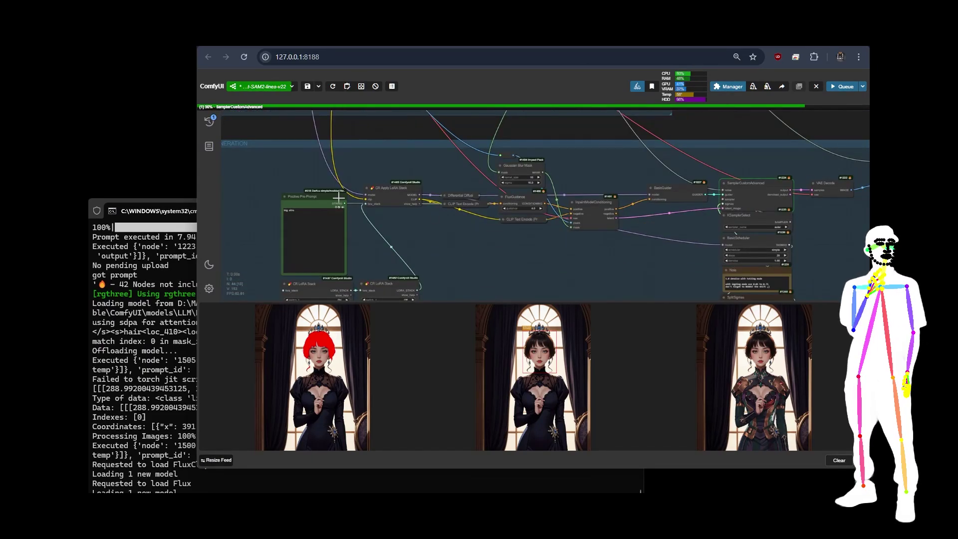
left_click_drag(652, 254, 263, 192)
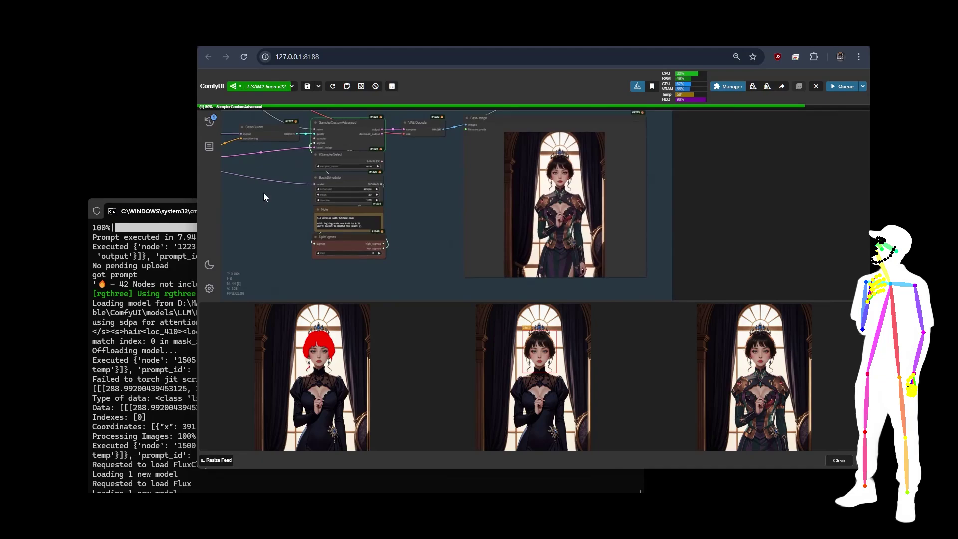
scroll(593, 187, "up", 4)
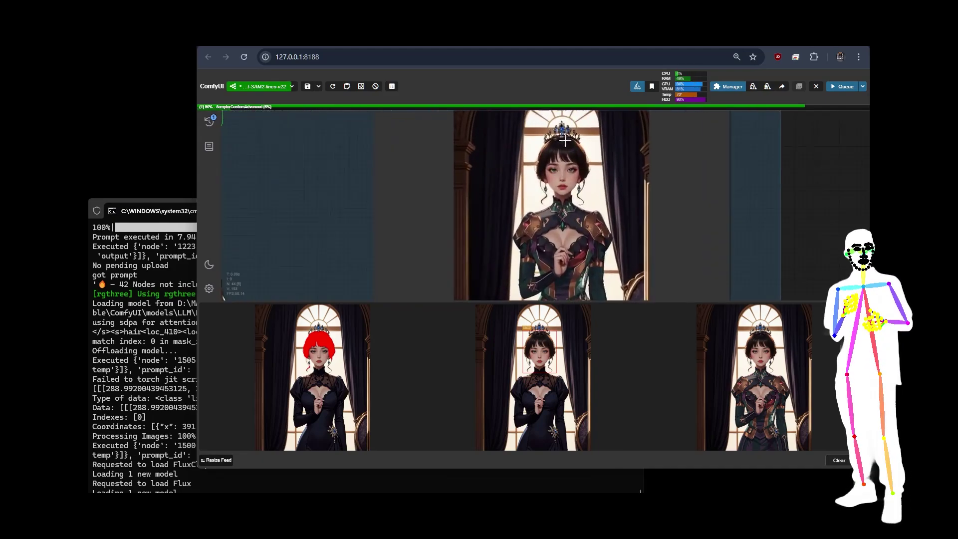
left_click_drag(812, 181, 814, 252)
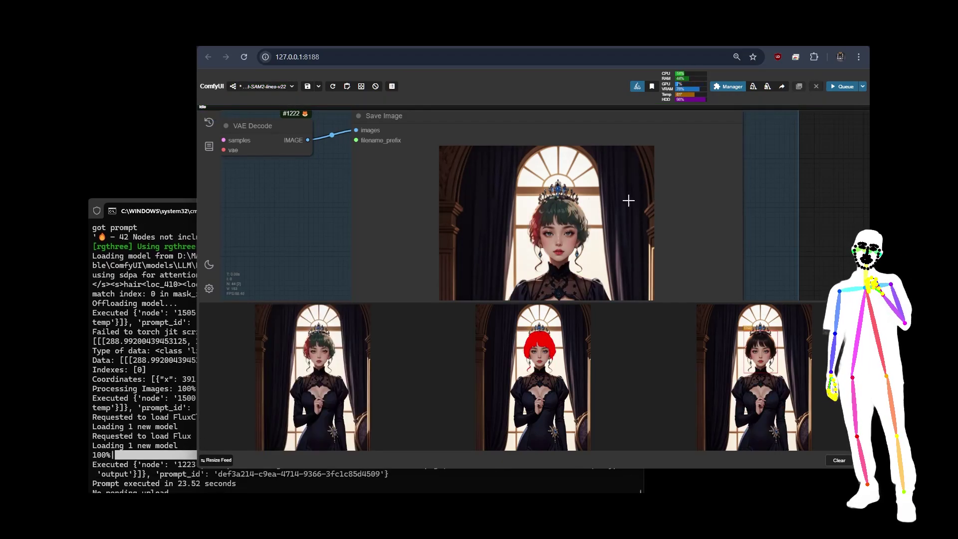
scroll(557, 207, "up", 6)
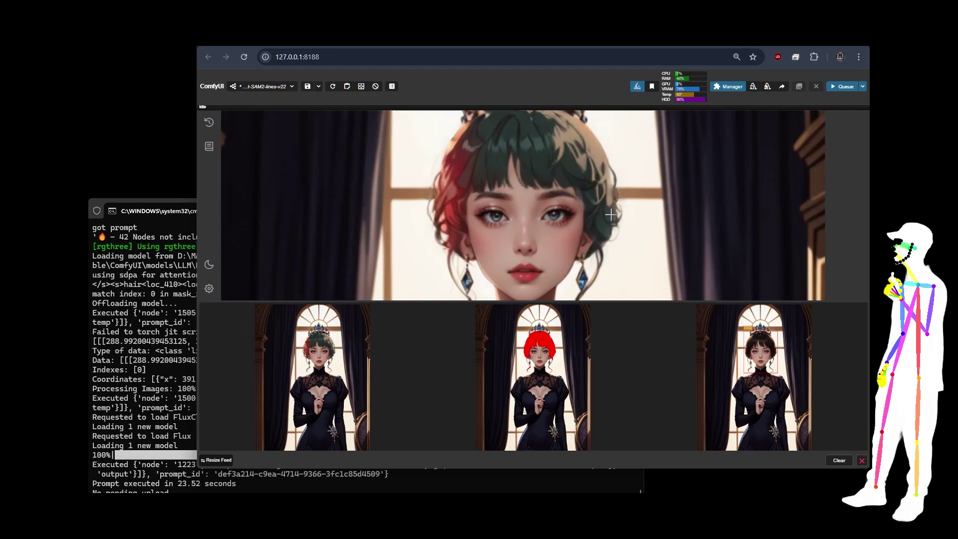
scroll(638, 208, "down", 4)
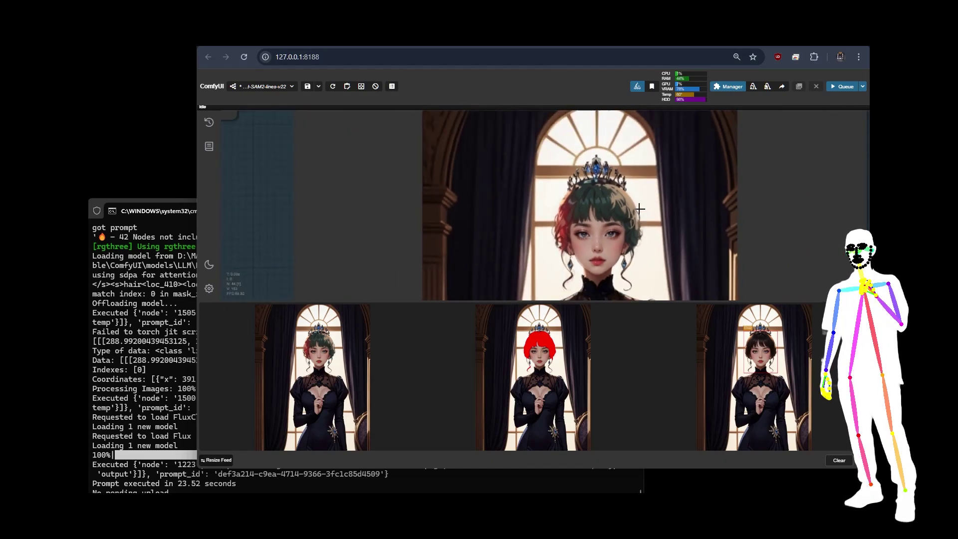
scroll(639, 208, "down", 3)
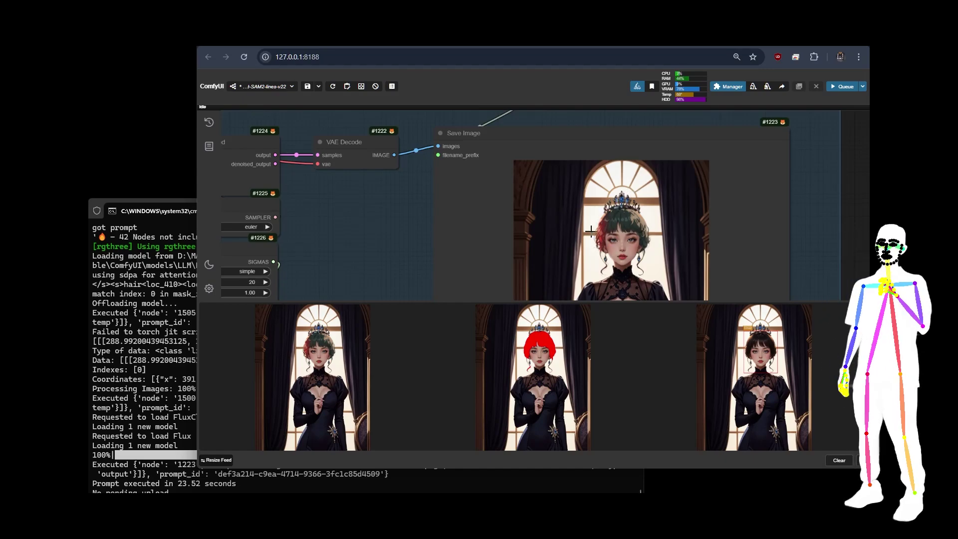
Add a GrowMask node just above the Gaussian Blur Mask node in the generation group.
scroll(616, 228, "down", 8)
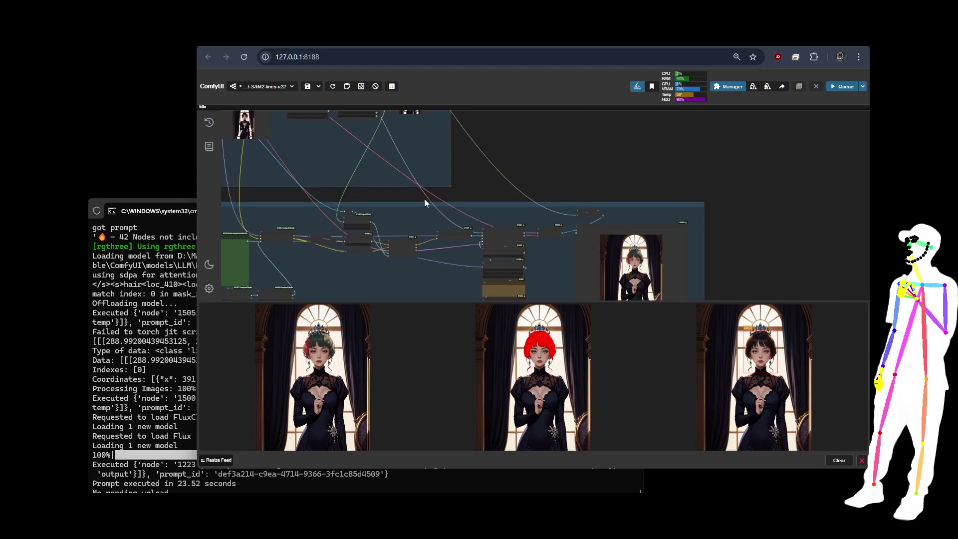
left_click_drag(423, 198, 560, 178)
scroll(472, 163, "up", 12)
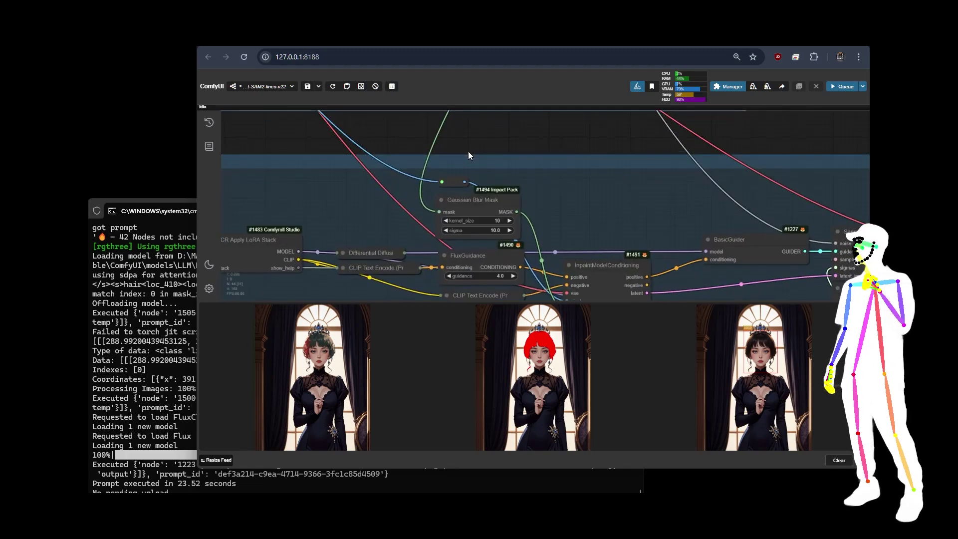
scroll(390, 186, "down", 3)
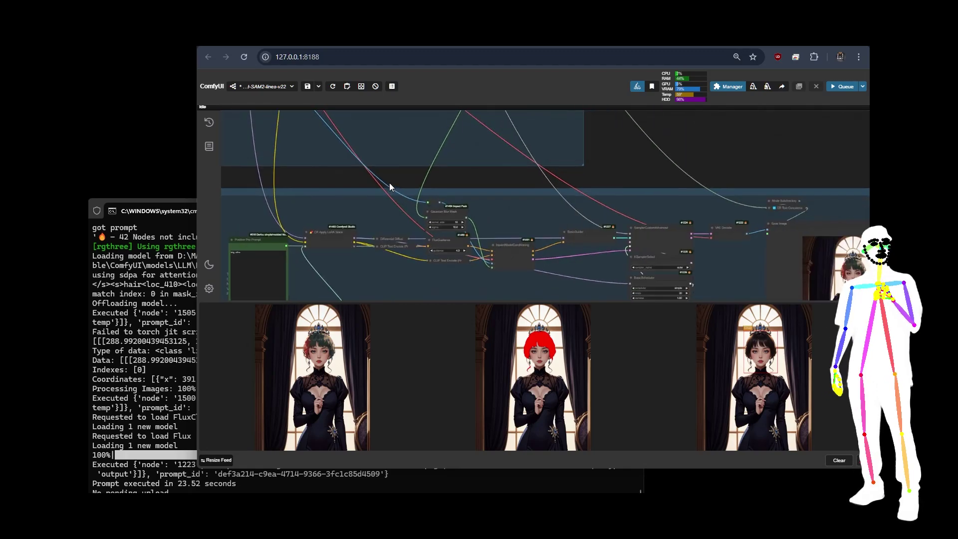
scroll(389, 182, "up", 3)
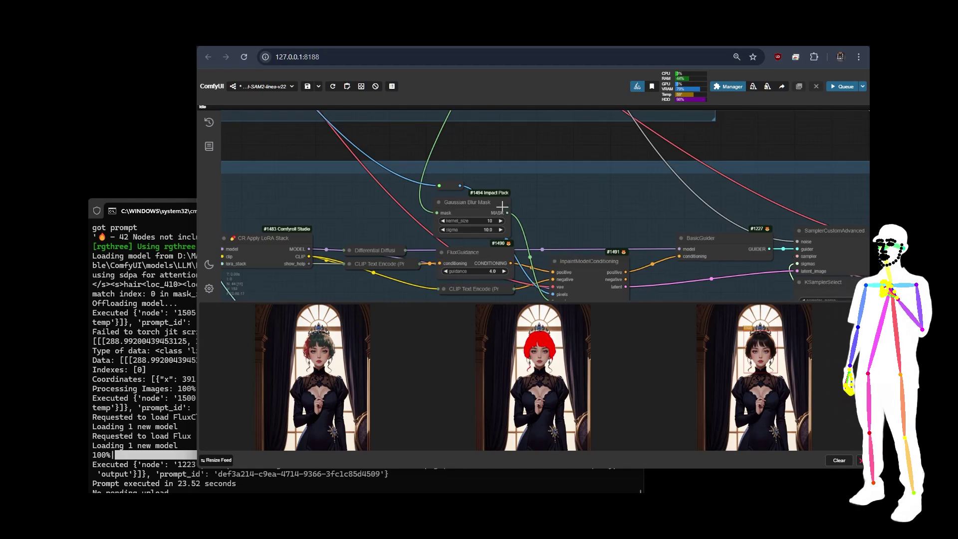
scroll(401, 174, "up", 3)
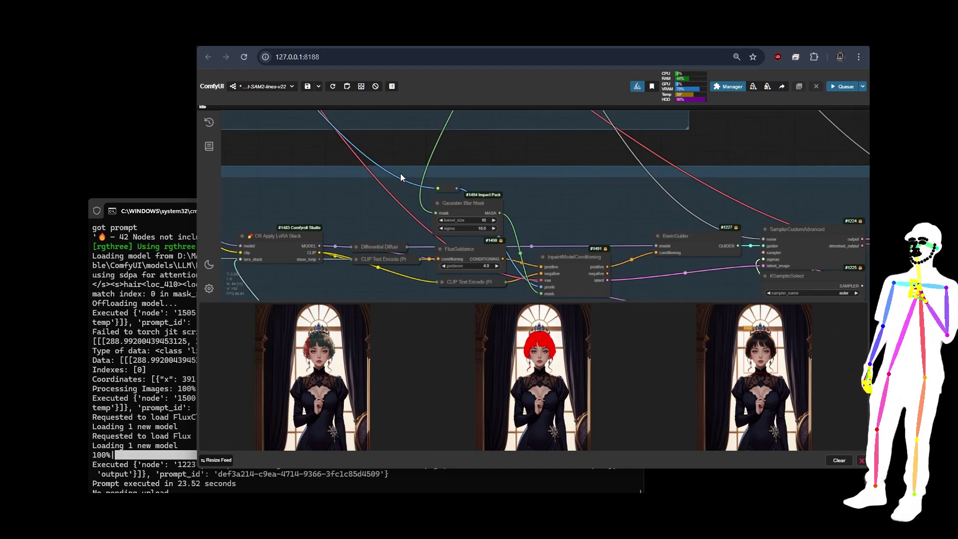
left_click_drag(501, 216, 521, 210)
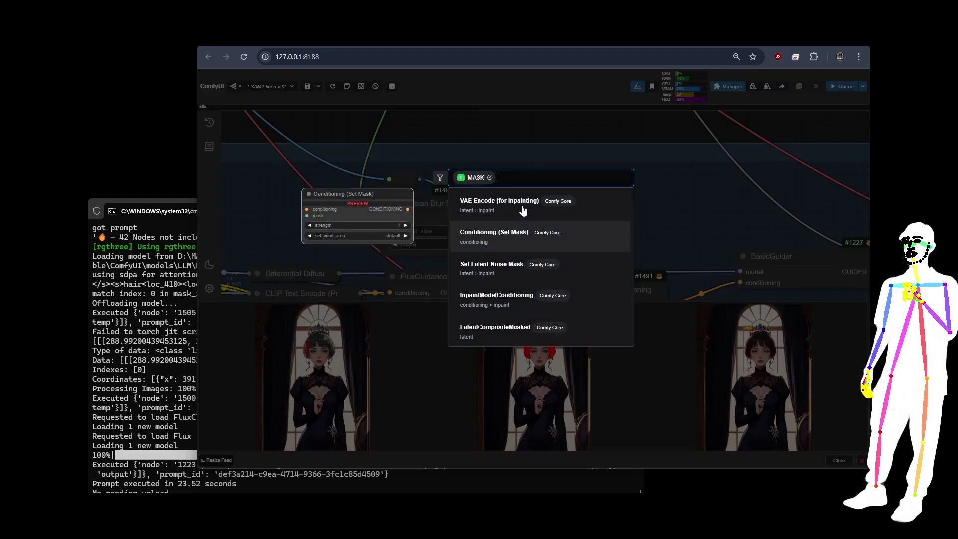
left_click(457, 147)
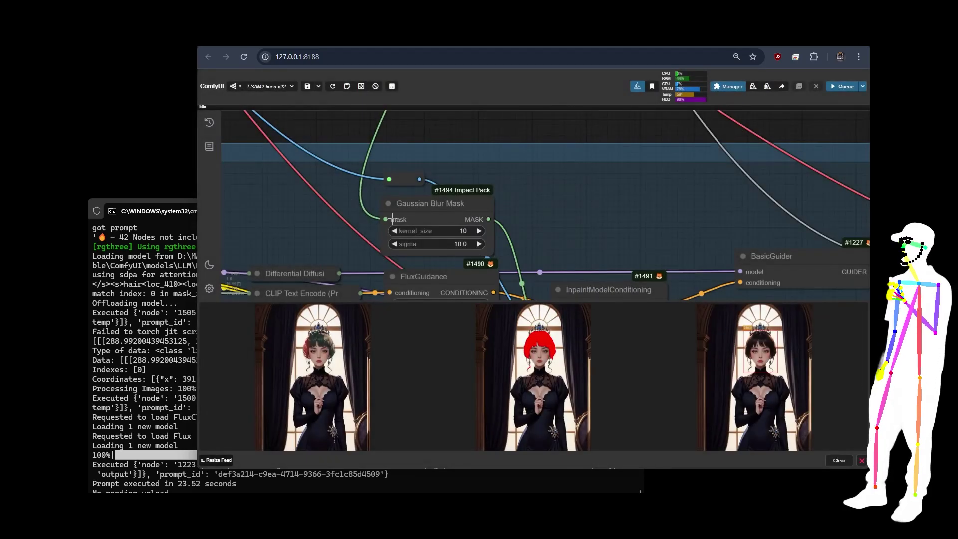
double_click(264, 208)
type("grow")
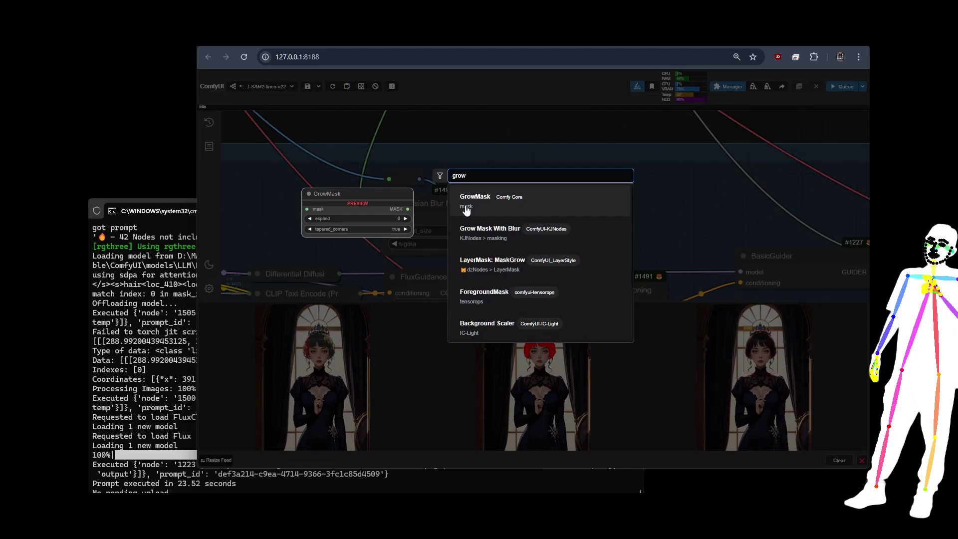
left_click(466, 209)
left_click_drag(260, 208, 496, 156)
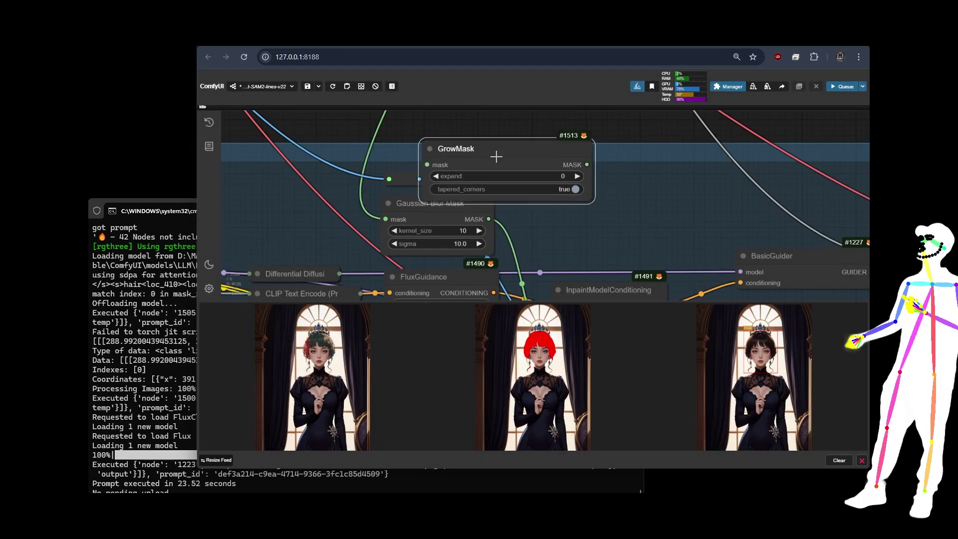
Route the incoming mask through GrowMask into Gaussian Blur Mask's mask input and set GrowMask's expand to 4.
left_click_drag(385, 219, 498, 160)
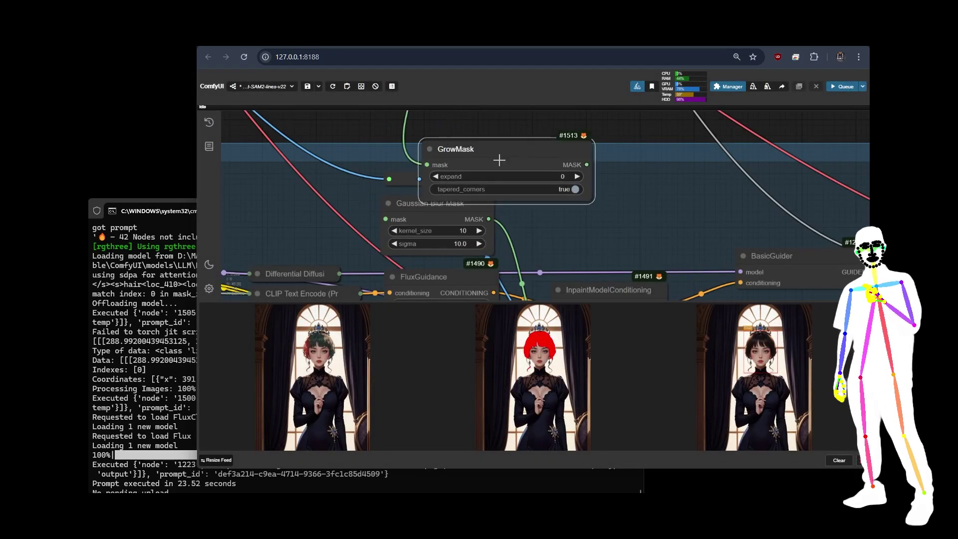
left_click_drag(586, 164, 435, 216)
left_click(602, 143)
left_click_drag(586, 165, 386, 219)
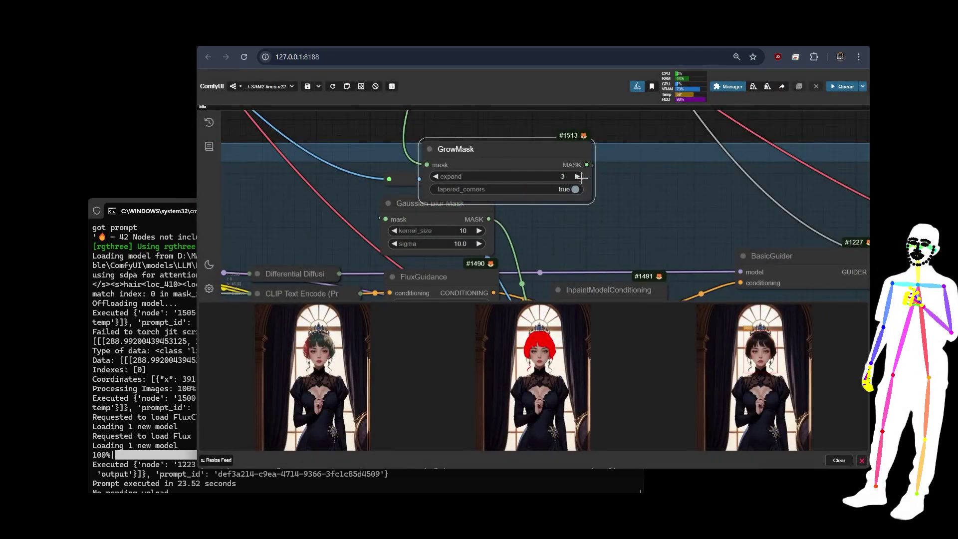
Queue the workflow with the grown mask and inspect the new hair result in the Save Image node.
left_click(843, 87)
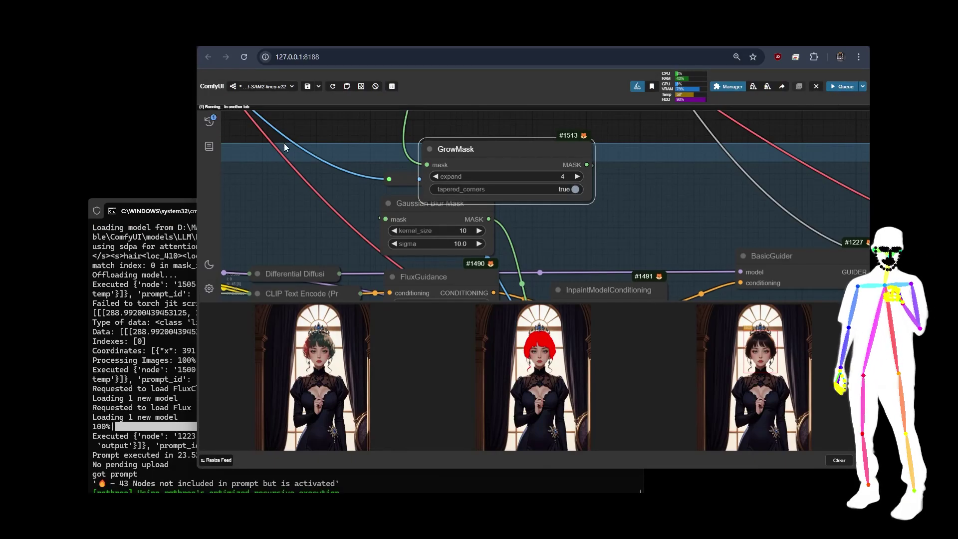
scroll(271, 130, "down", 1)
scroll(270, 127, "down", 6)
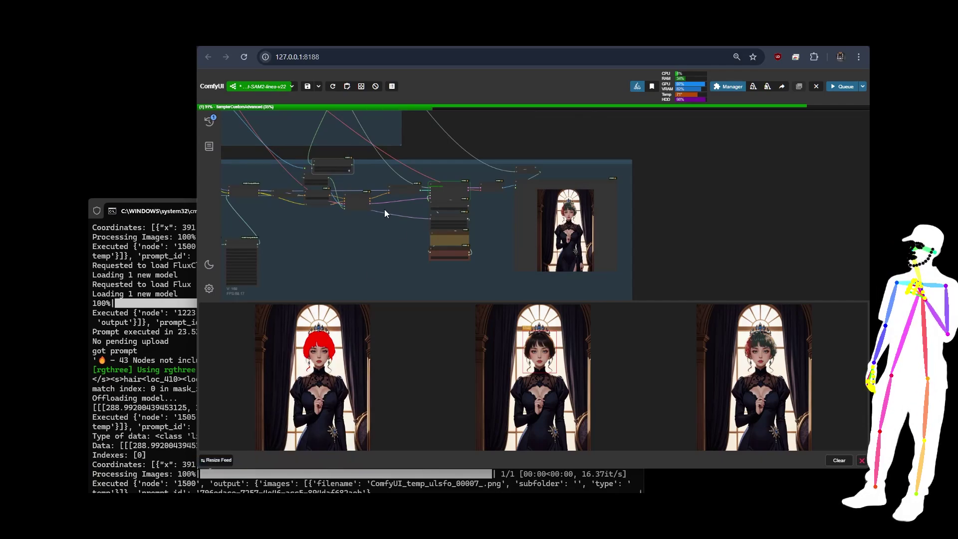
scroll(555, 195, "up", 5)
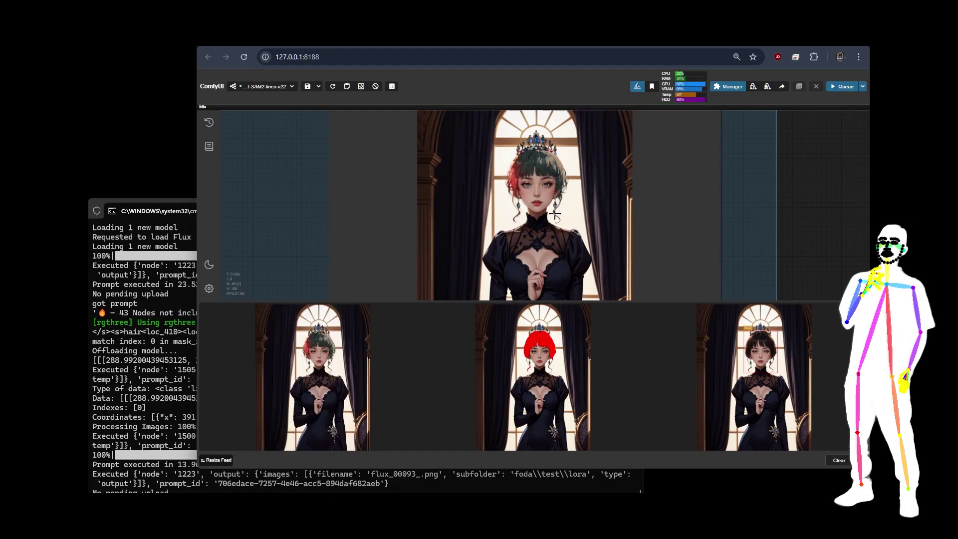
Examine the inpainted hair up close in the Save Image node.
scroll(536, 178, "up", 4)
scroll(530, 186, "up", 5)
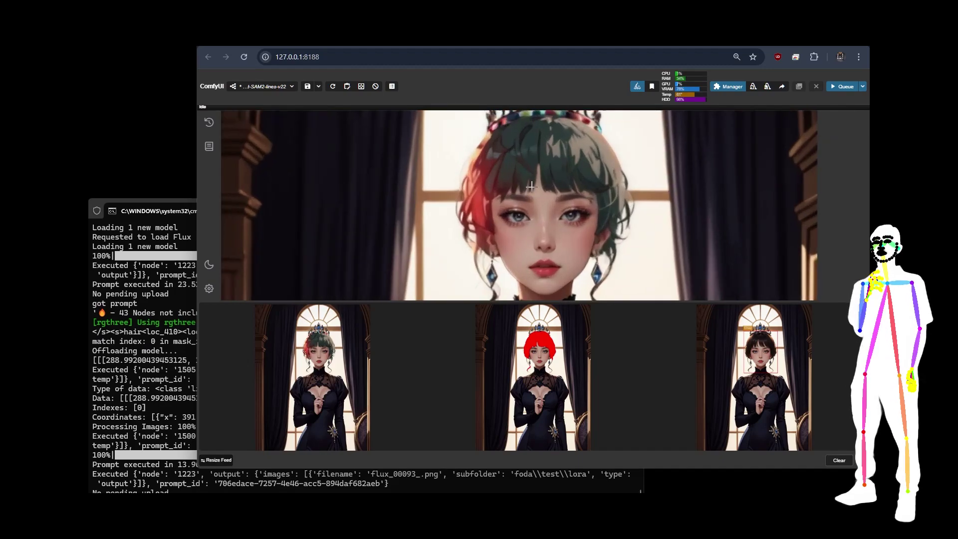
scroll(587, 211, "down", 6)
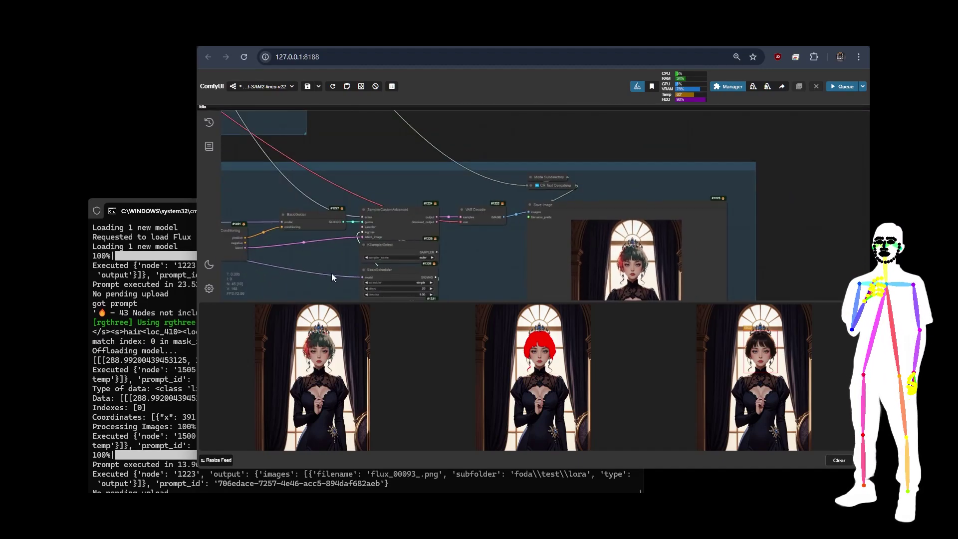
Bypass the GrowMask node above Gaussian Blur Mask in the generation group.
left_click_drag(331, 274, 610, 257)
left_click(456, 170)
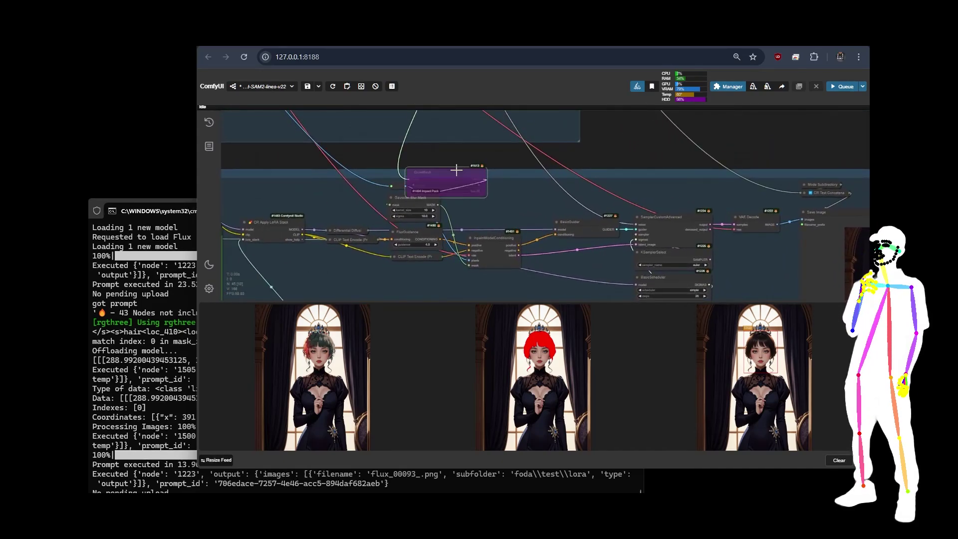
scroll(550, 206, "down", 5)
scroll(376, 150, "up", 5)
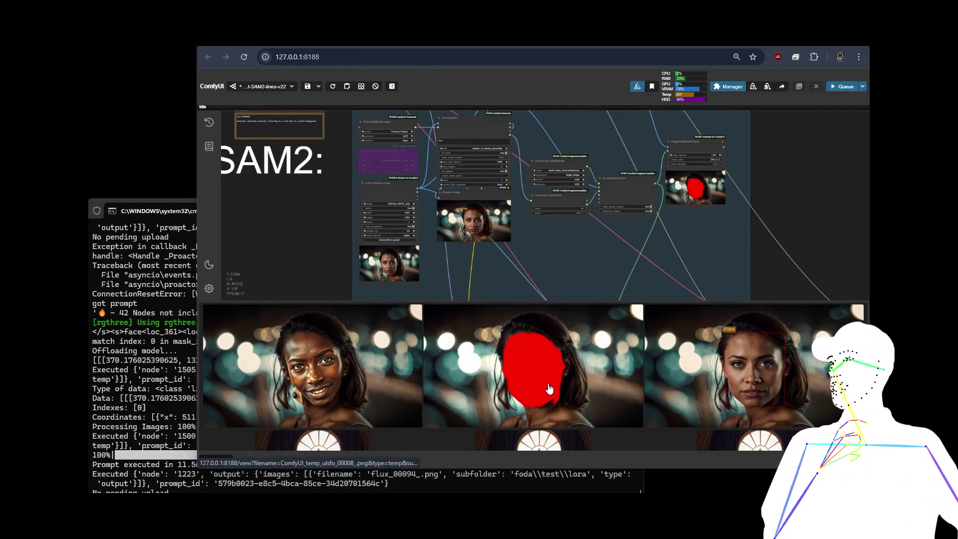
Inspect the Florence2 "face" prompt and the SAM2 segmentation nodes through to the face mask preview.
scroll(424, 122, "up", 3)
scroll(425, 123, "up", 1)
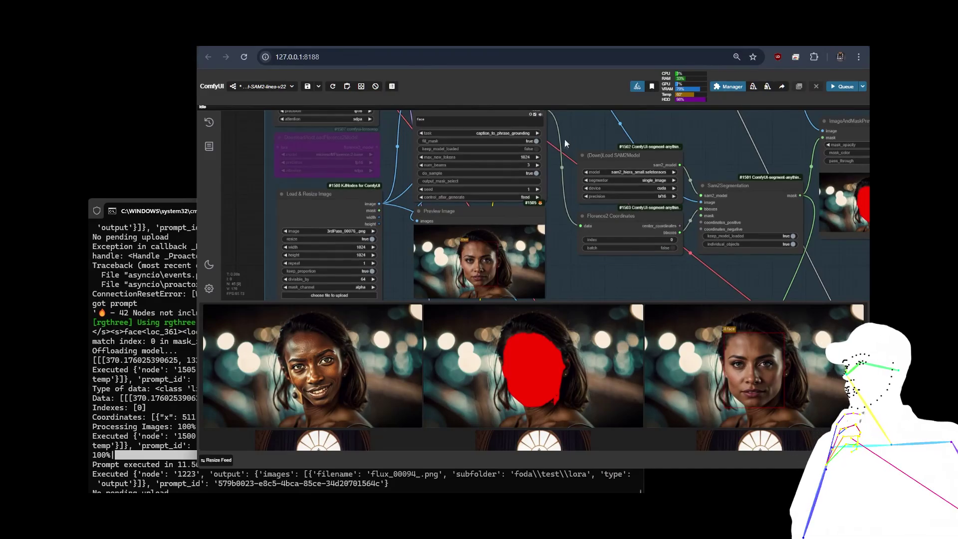
left_click_drag(564, 139, 538, 198)
scroll(406, 185, "up", 6)
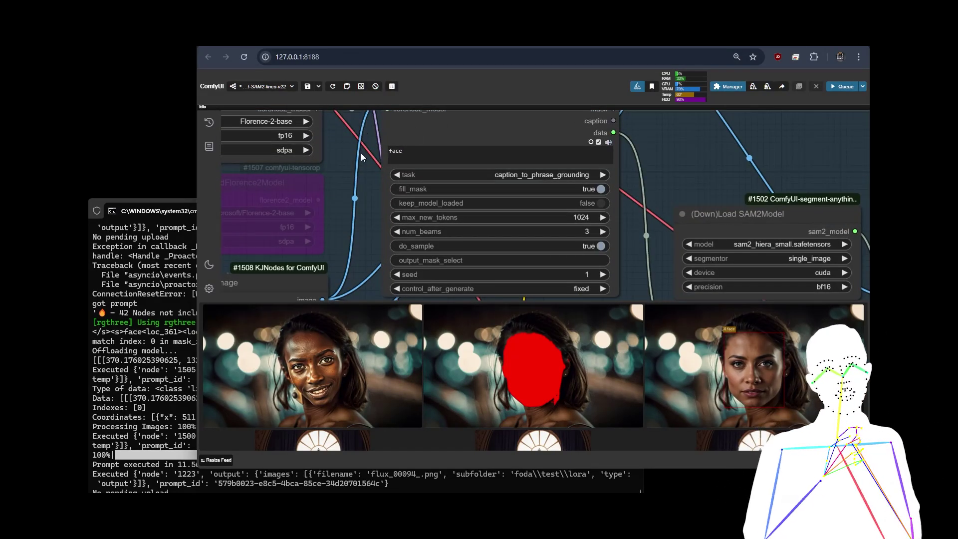
scroll(361, 153, "down", 5)
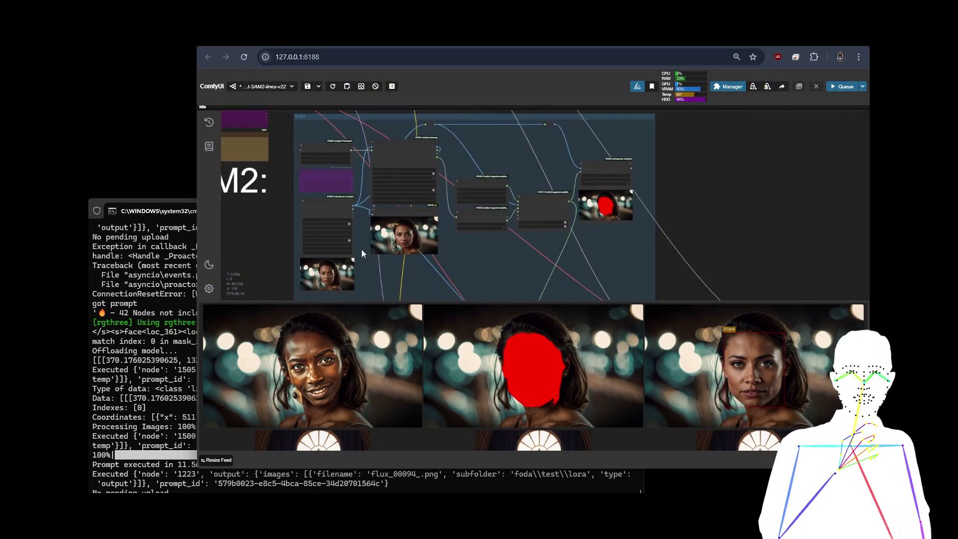
scroll(448, 170, "up", 5)
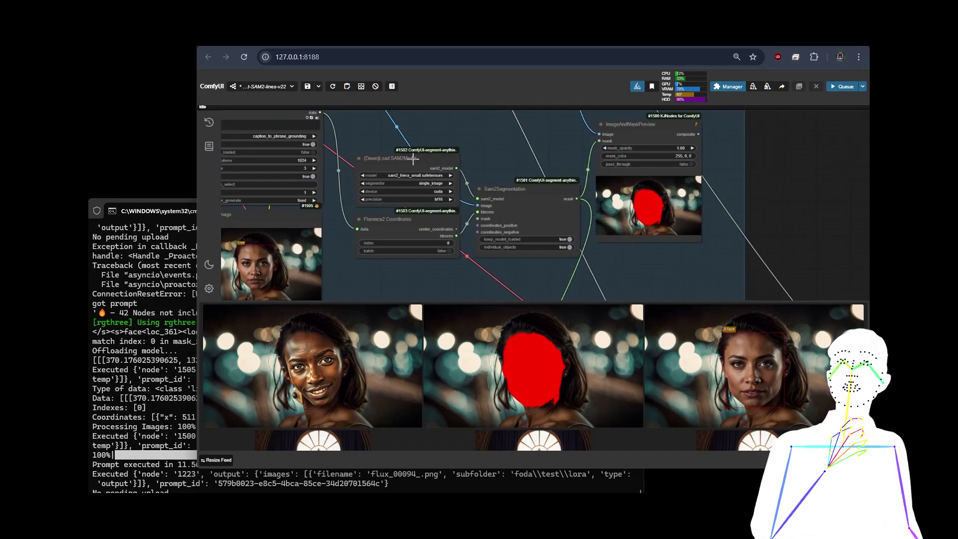
left_click_drag(663, 256, 822, 20)
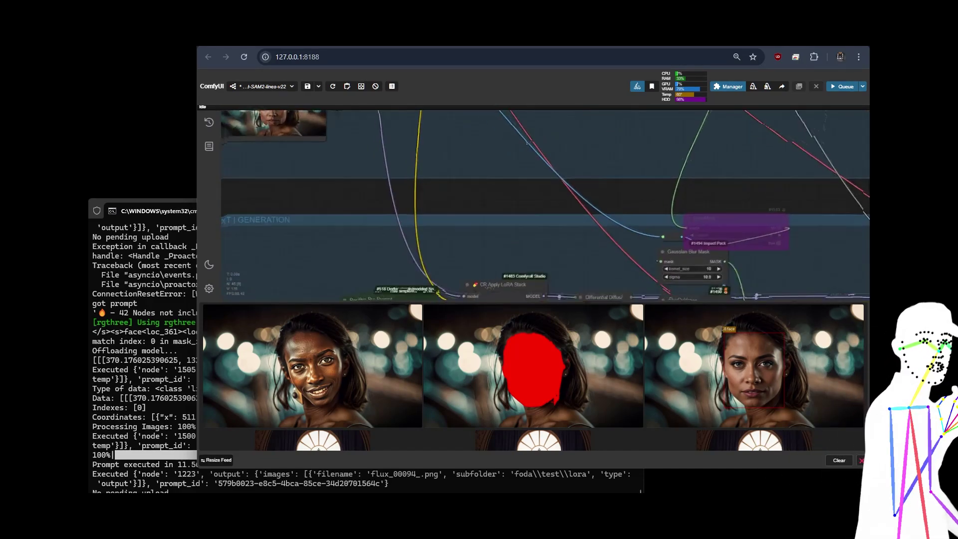
Review the generation group from the Positive Pre-Prompt through the sampling nodes to the inpainted face in Save Image.
left_click_drag(503, 248, 546, 106)
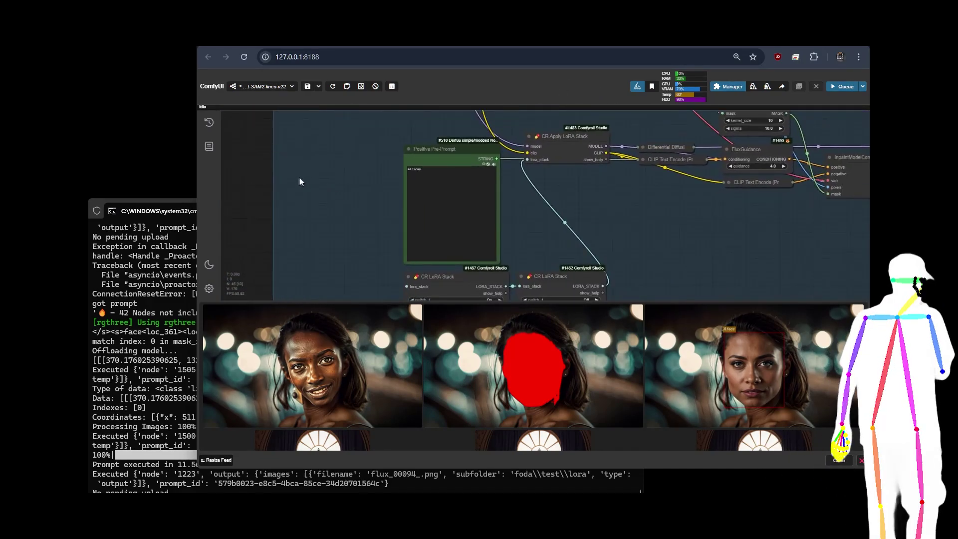
scroll(294, 179, "down", 11)
scroll(674, 231, "up", 13)
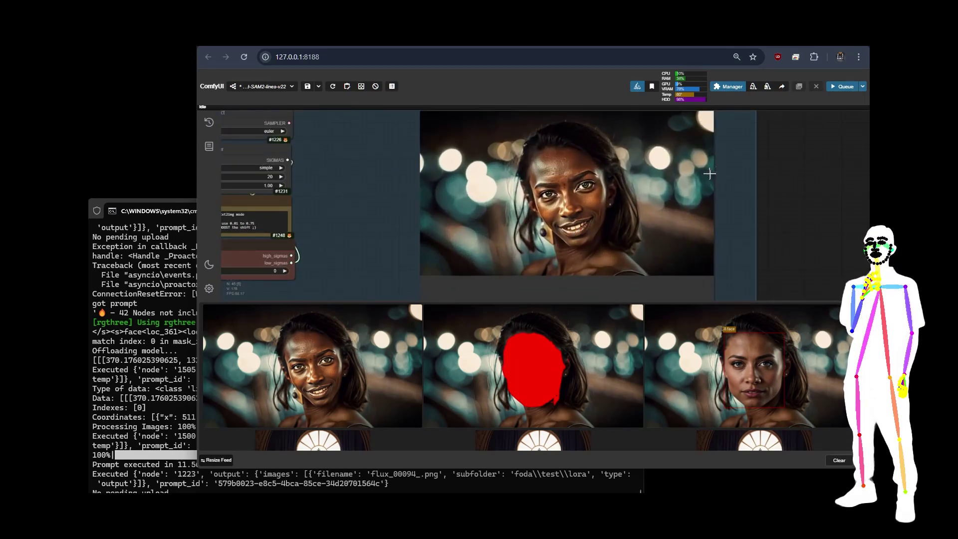
scroll(709, 173, "down", 6)
left_click_drag(556, 224, 518, 273)
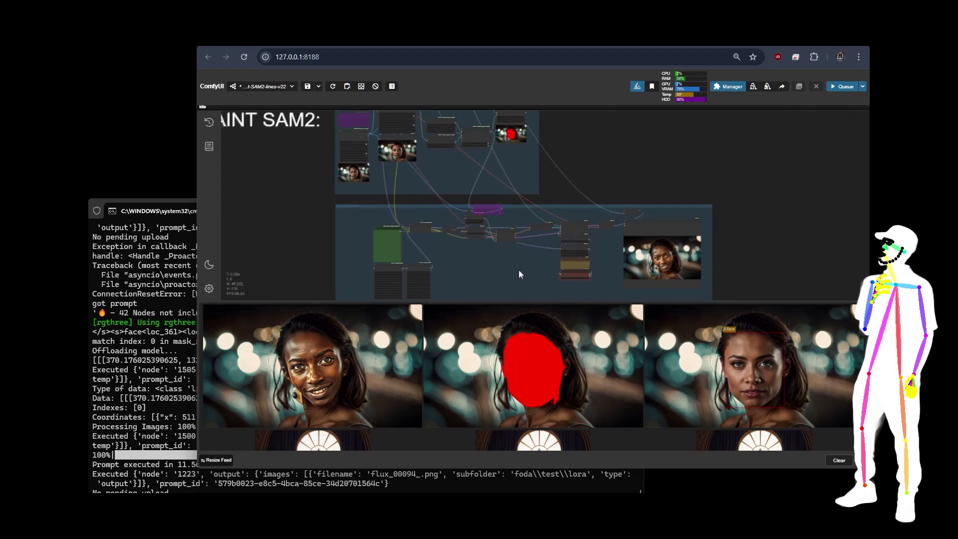
scroll(570, 262, "up", 5)
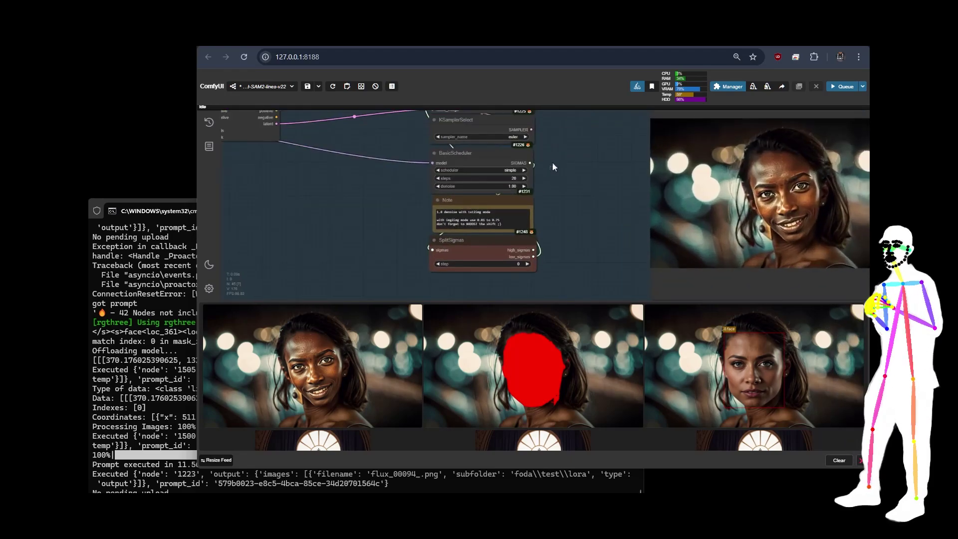
scroll(598, 208, "down", 6)
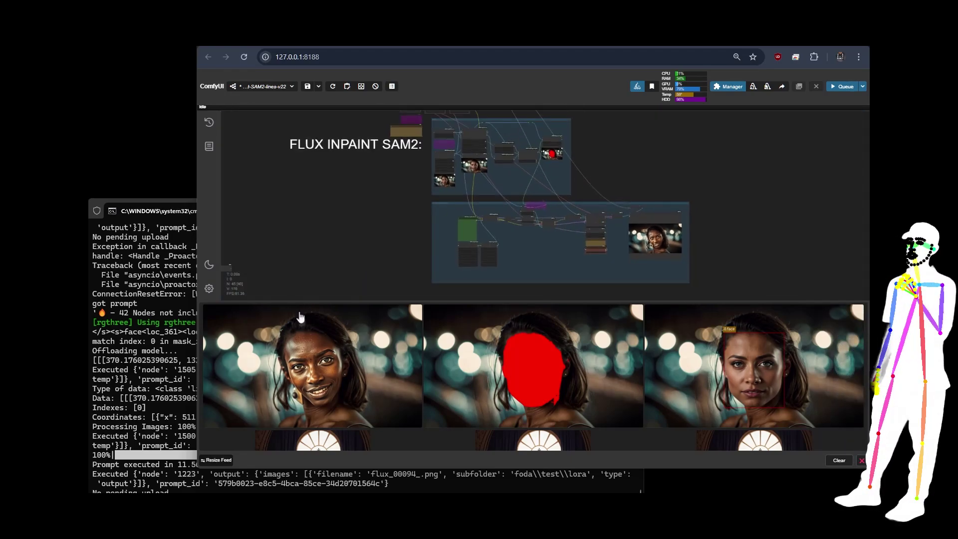
left_click_drag(626, 150, 607, 200)
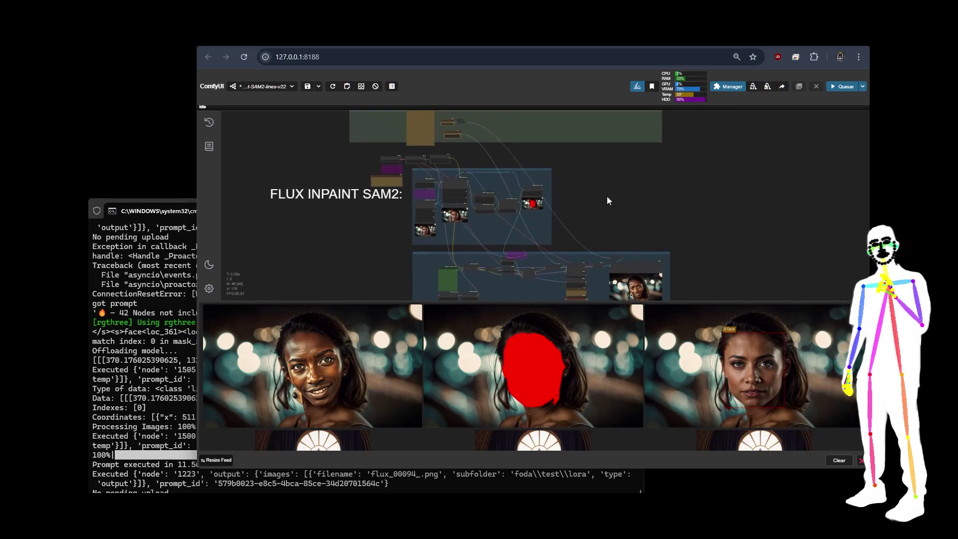
scroll(384, 142, "up", 3)
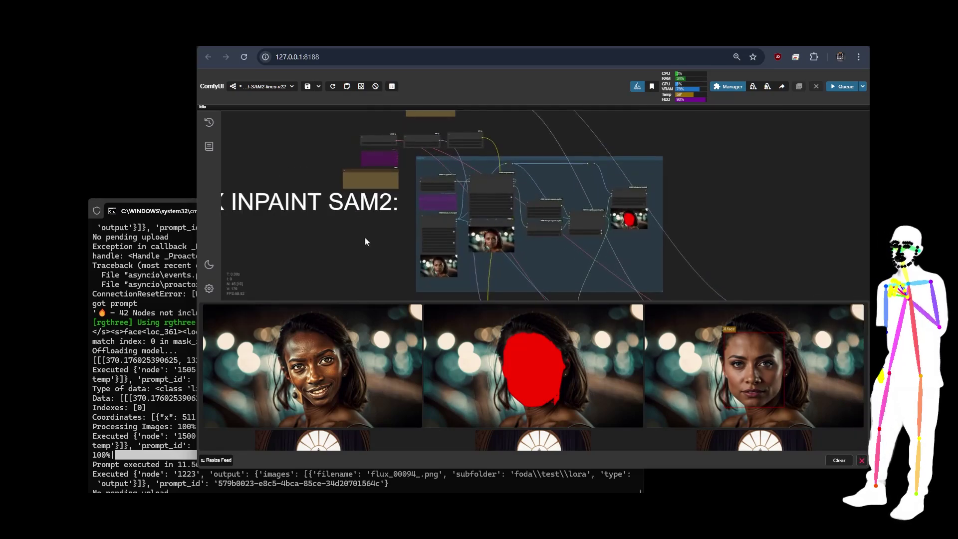
left_click_drag(364, 235, 351, 211)
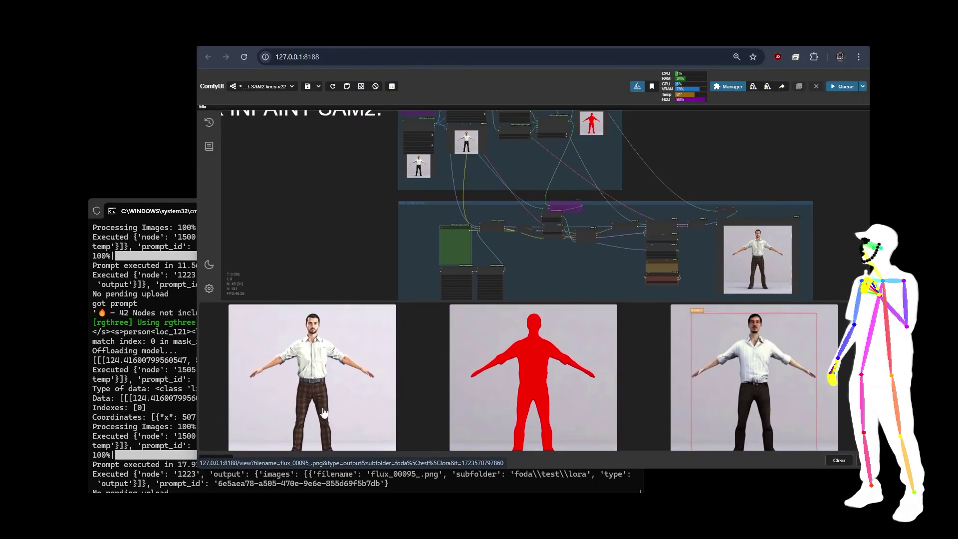
View the inpainted full-body man from the image feed at full size, then return to the workflow overview.
left_click(317, 369)
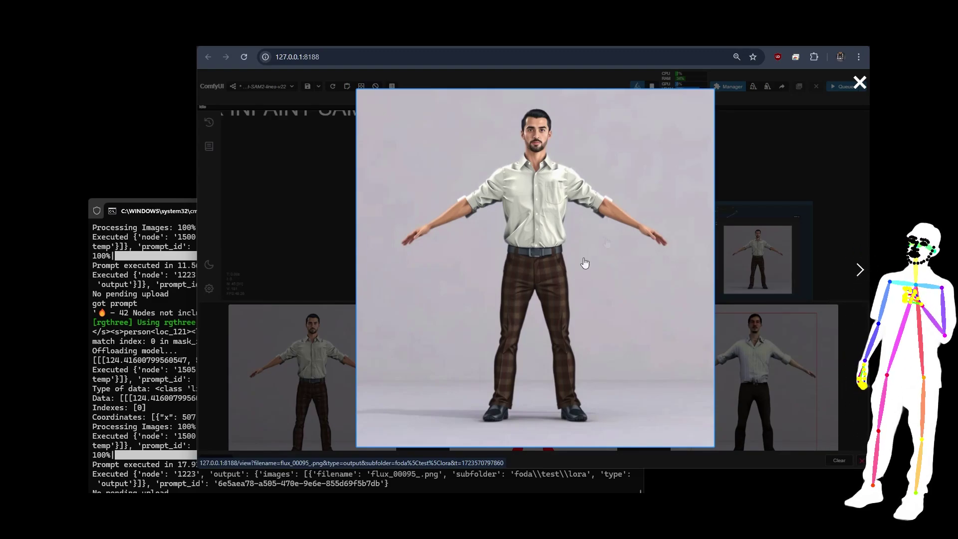
left_click(859, 82)
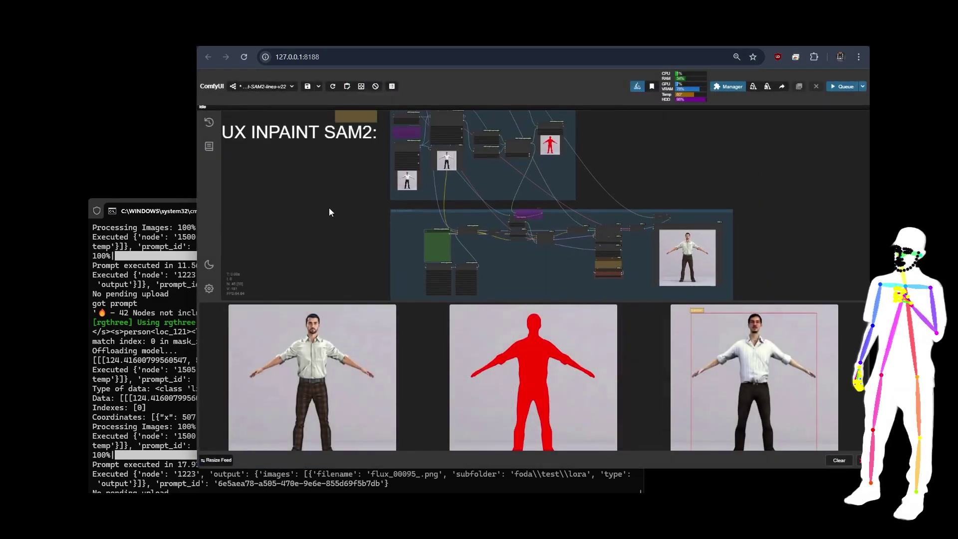
scroll(328, 209, "down", 1)
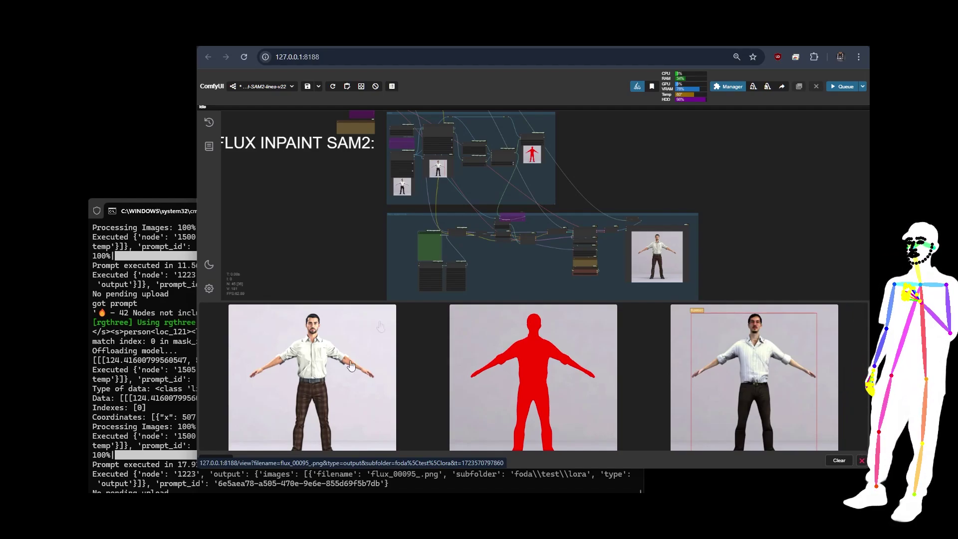
scroll(785, 196, "down", 2)
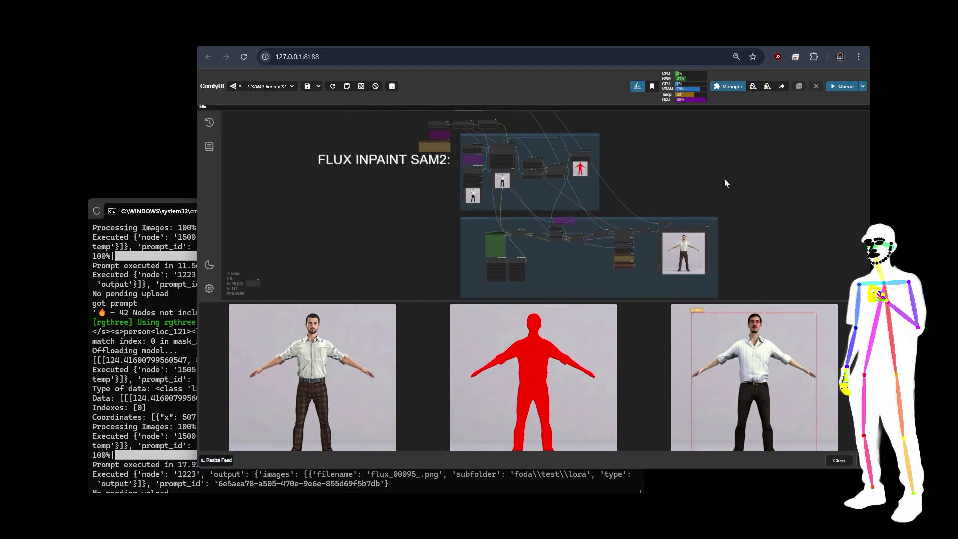
scroll(733, 177, "down", 5)
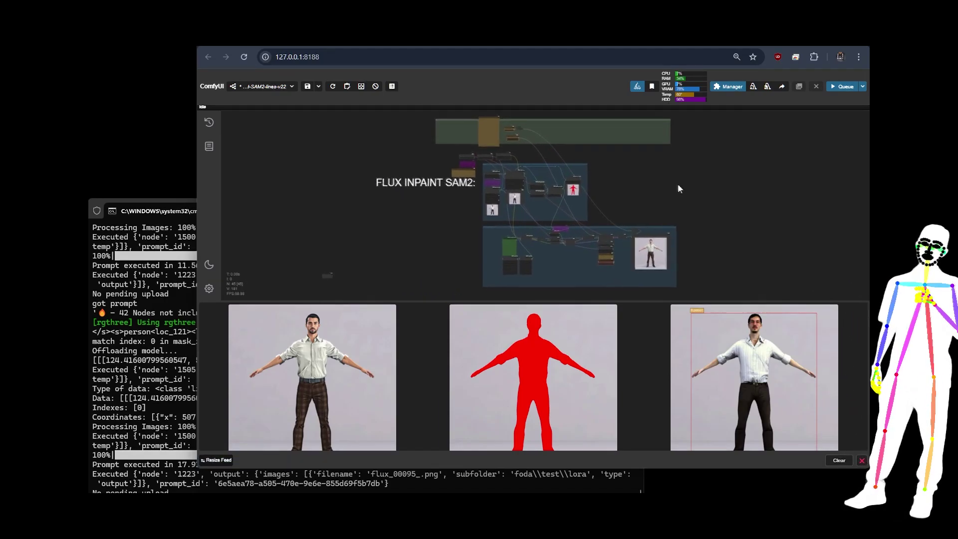
left_click_drag(678, 184, 676, 182)
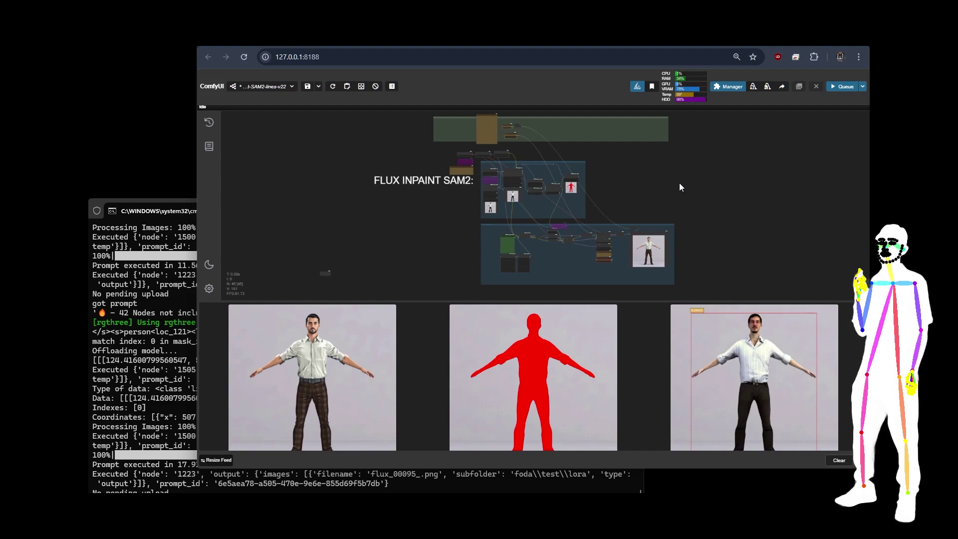
Check the sam2-safetensors and Florence-2-base-ft model file pages on Hugging Face, then return to ComfyUI.
left_click(541, 46)
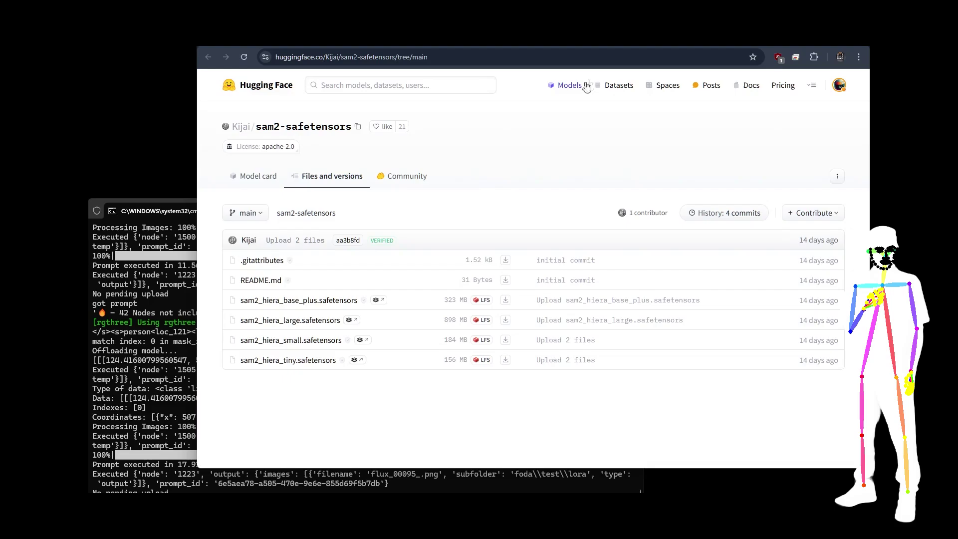
left_click(630, 46)
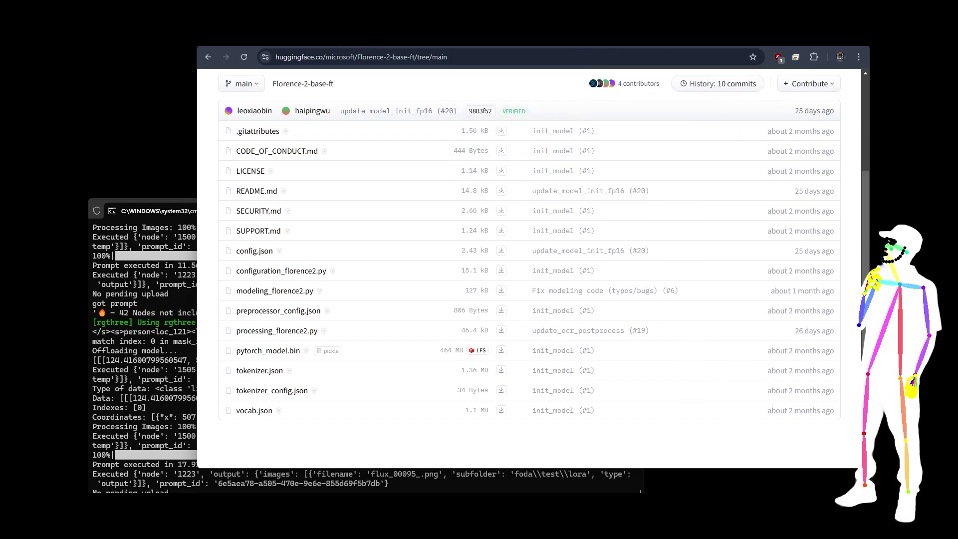
left_click(398, 46)
scroll(372, 204, "down", 3)
scroll(552, 214, "up", 6)
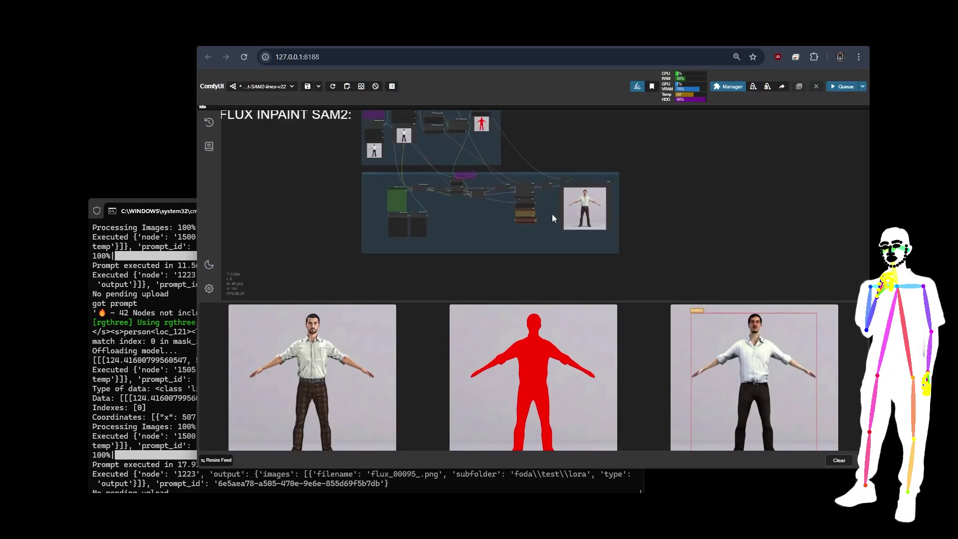
scroll(551, 214, "up", 4)
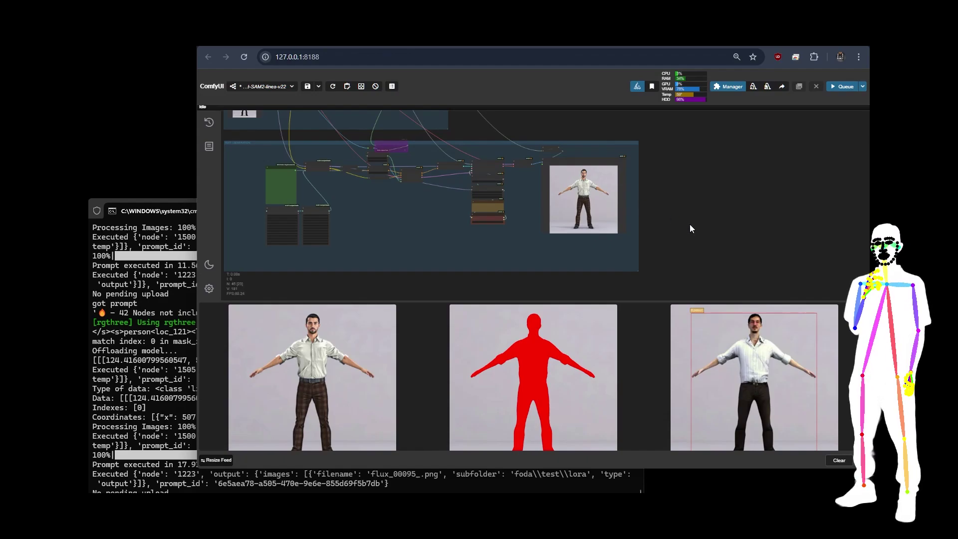
scroll(690, 223, "down", 5)
left_click_drag(709, 184, 789, 243)
scroll(723, 222, "down", 3)
scroll(585, 183, "up", 7)
scroll(568, 199, "up", 5)
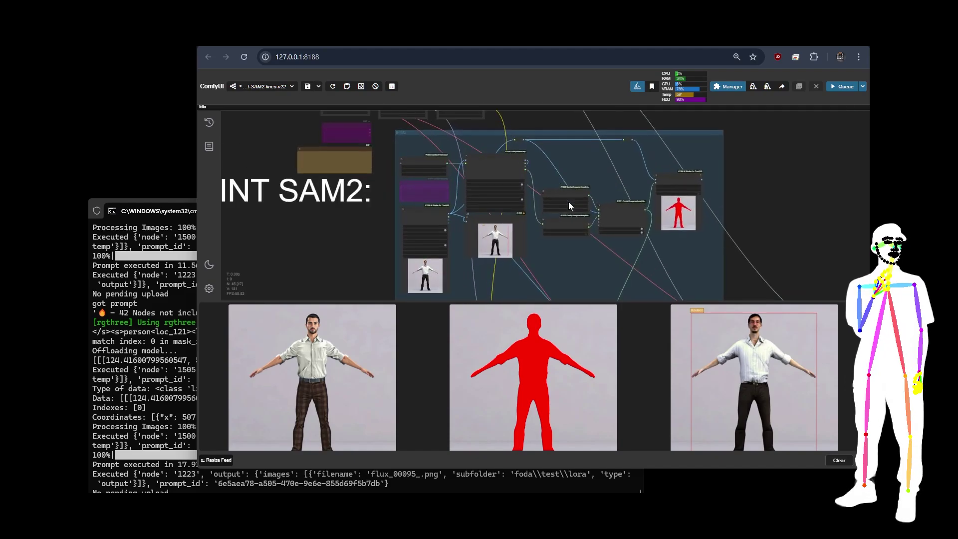
left_click_drag(767, 199, 836, 186)
scroll(775, 194, "left", 5)
scroll(837, 187, "down", 8)
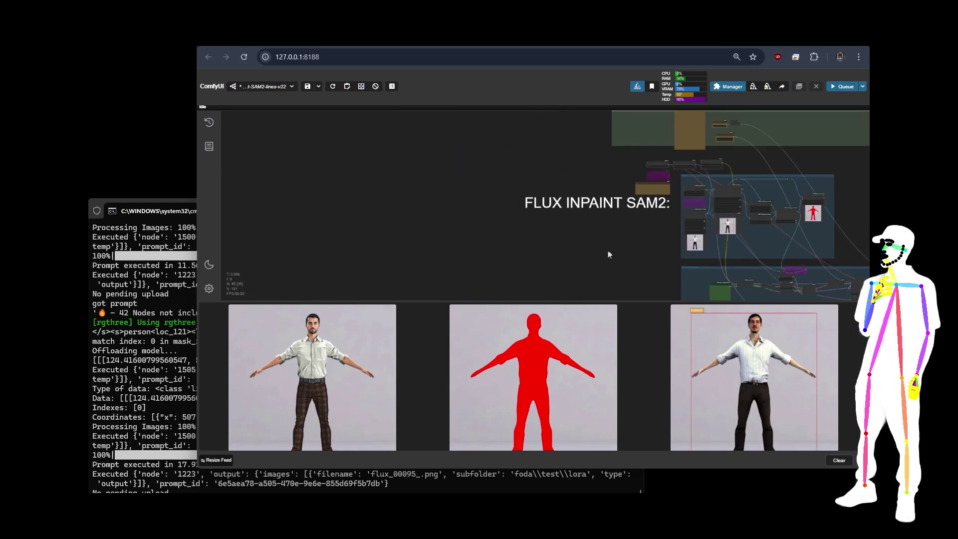
left_click_drag(629, 247, 364, 249)
scroll(471, 184, "up", 5)
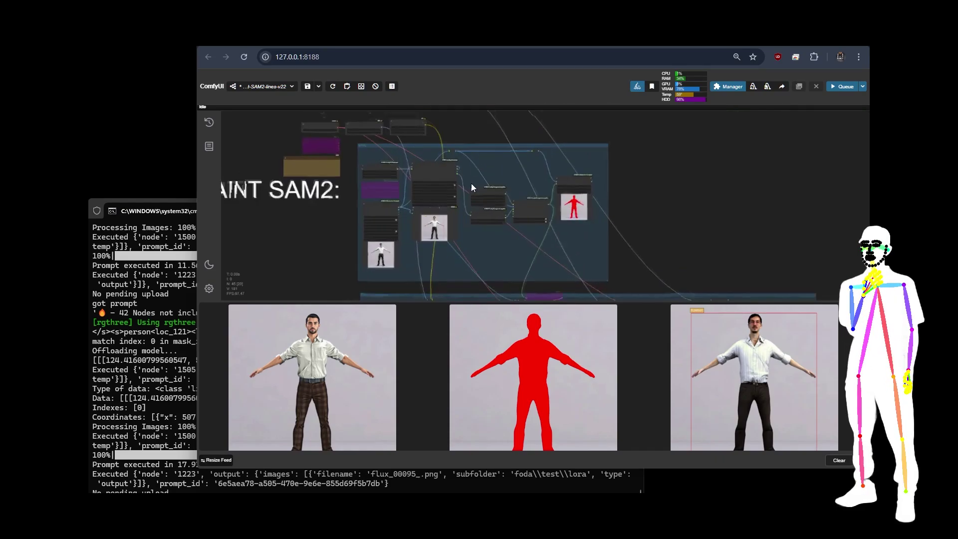
scroll(470, 184, "up", 4)
left_click_drag(722, 237, 781, 236)
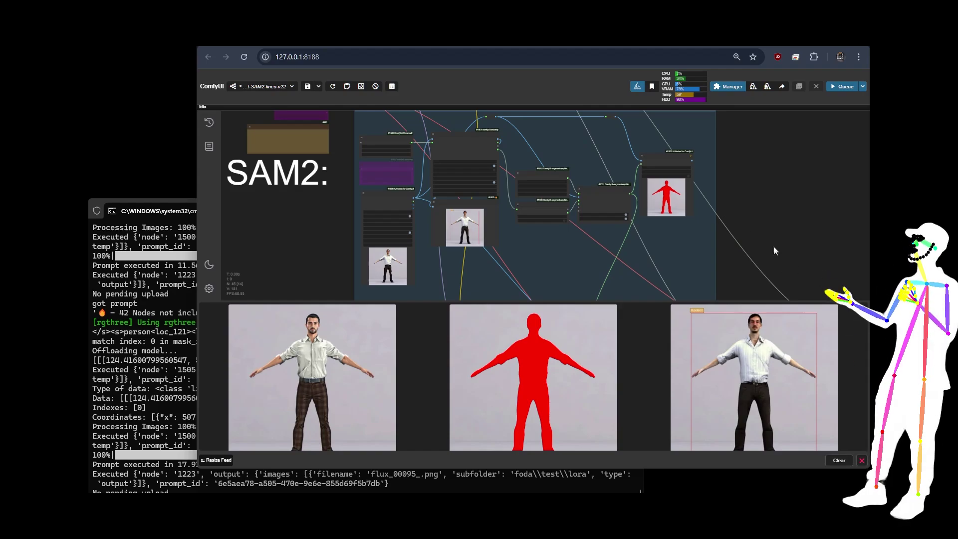
scroll(755, 214, "down", 7)
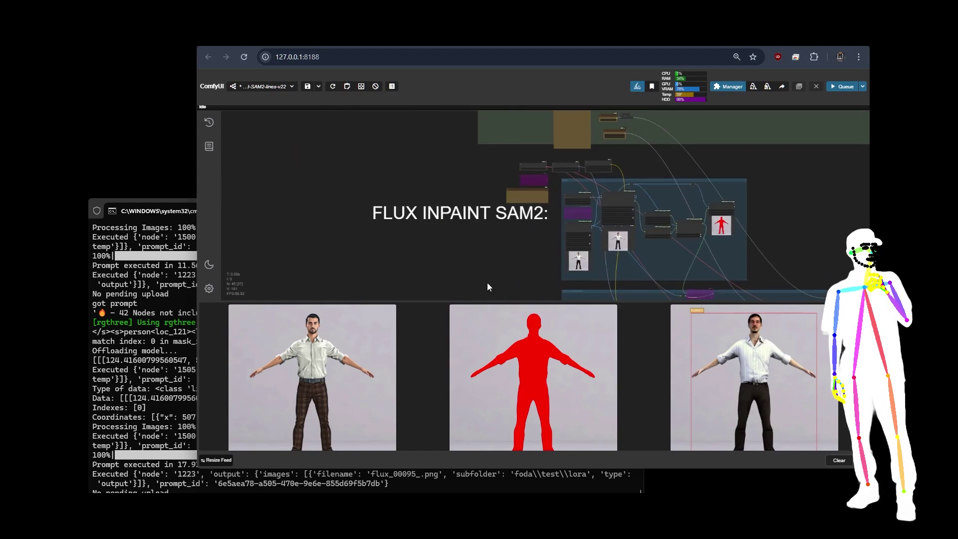